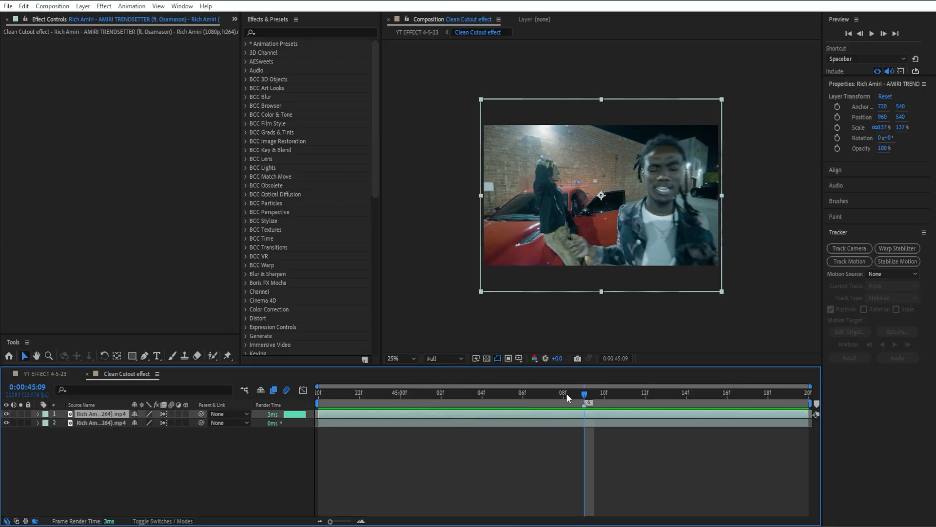
- Split the top clip at 0:00:45:05 and delete the unwanted piece
{"action": "left_click_drag", "start_coordinate": [566, 393], "coordinate": [494, 391]}
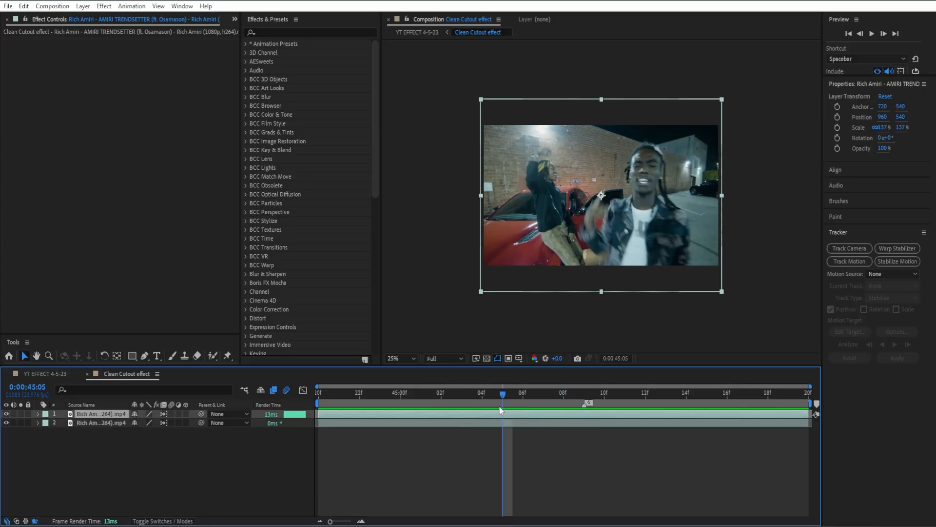
{"action": "key", "text": "ctrl+shift+d"}
{"action": "left_click", "coordinate": [486, 423]}
{"action": "key", "text": "Delete"}
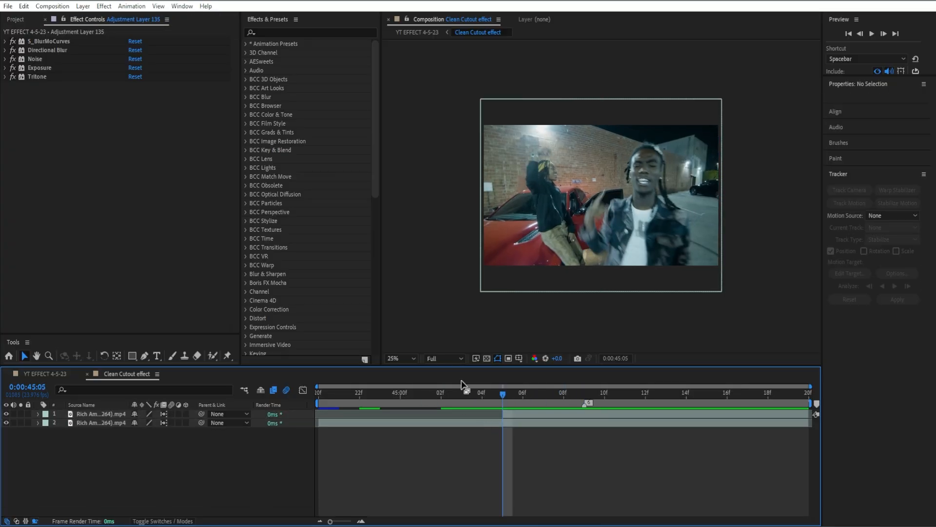
- Split the top clip one frame at a time at 0:00:45:06, 0:00:45:07 and 0:00:45:08
{"action": "left_click_drag", "start_coordinate": [502, 394], "coordinate": [360, 393]}
{"action": "left_click", "coordinate": [405, 423]}
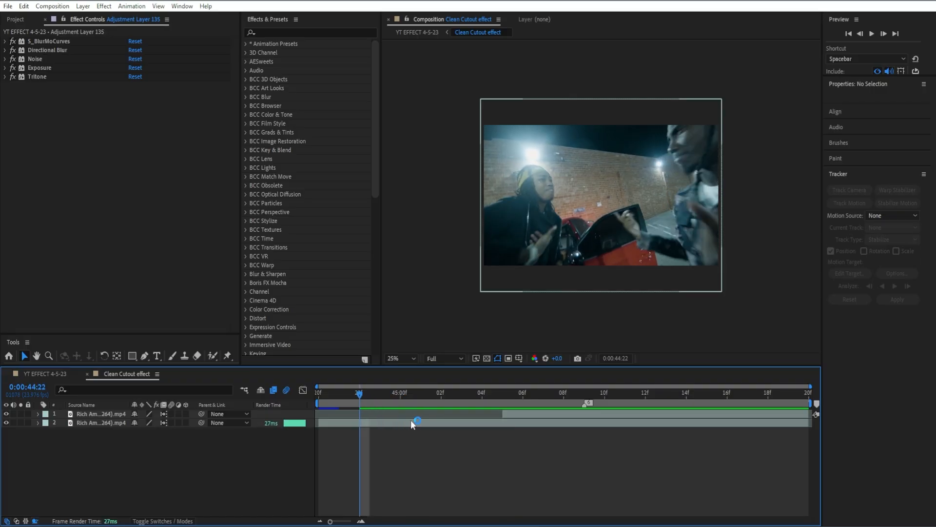
{"action": "left_click_drag", "start_coordinate": [417, 404], "coordinate": [501, 400]}
{"action": "key", "text": "equal"}
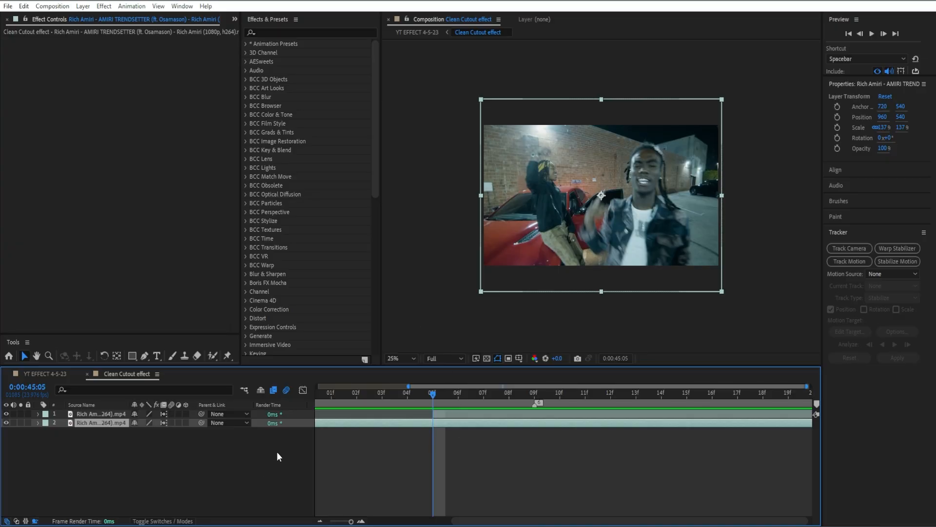
{"action": "left_click", "coordinate": [455, 396]}
{"action": "left_click", "coordinate": [466, 411]}
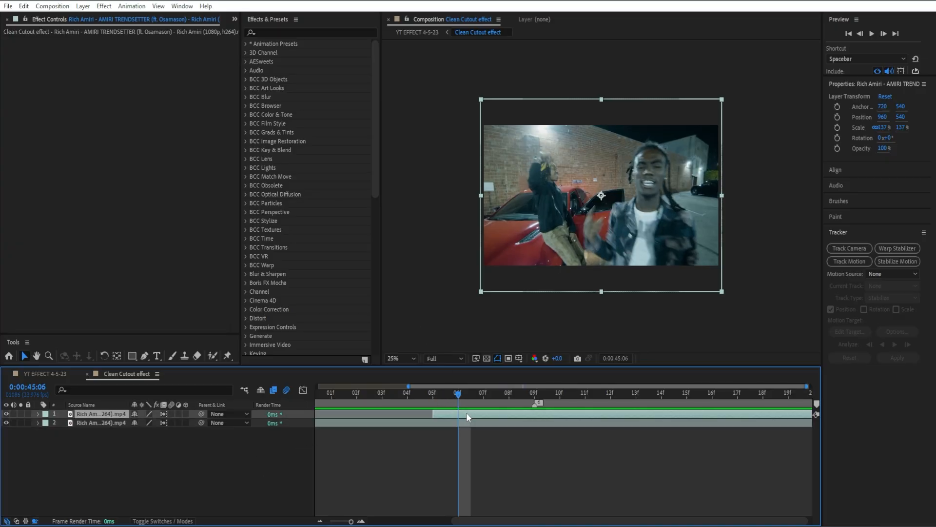
{"action": "key", "text": "ctrl+shift+d"}
{"action": "left_click", "coordinate": [483, 398]}
{"action": "key", "text": "ctrl+shift+d"}
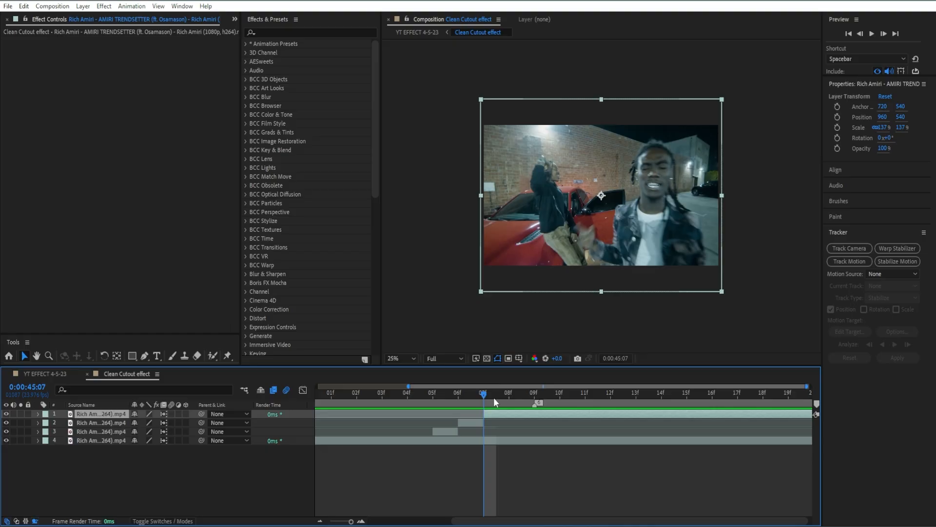
{"action": "left_click", "coordinate": [501, 396]}
{"action": "key", "text": "ctrl+shift+d"}
- Trim the bottom layer's out point to 0:00:45:08
{"action": "left_click_drag", "start_coordinate": [508, 397], "coordinate": [434, 396]}
{"action": "left_click", "coordinate": [446, 439]}
{"action": "left_click", "coordinate": [475, 431]}
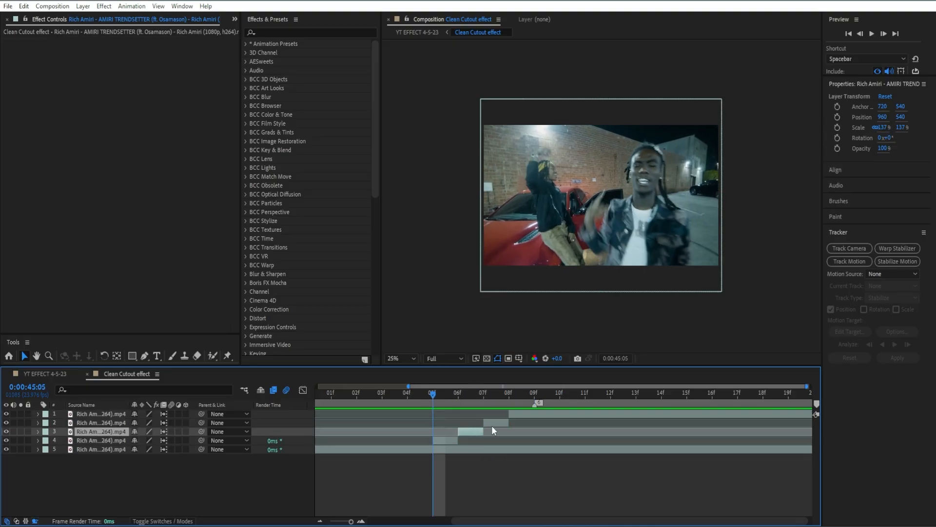
{"action": "left_click", "coordinate": [491, 423]}
{"action": "left_click", "coordinate": [512, 412]}
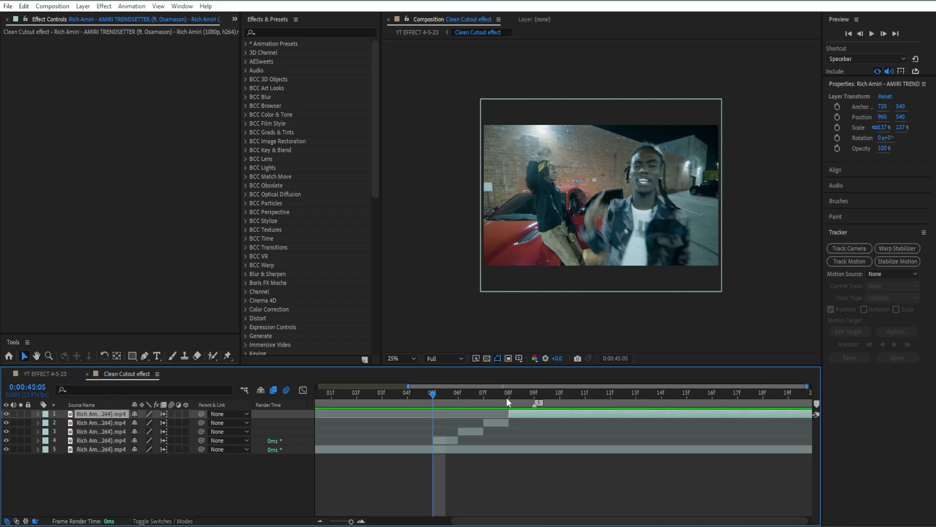
{"action": "left_click", "coordinate": [507, 397]}
{"action": "left_click", "coordinate": [517, 449]}
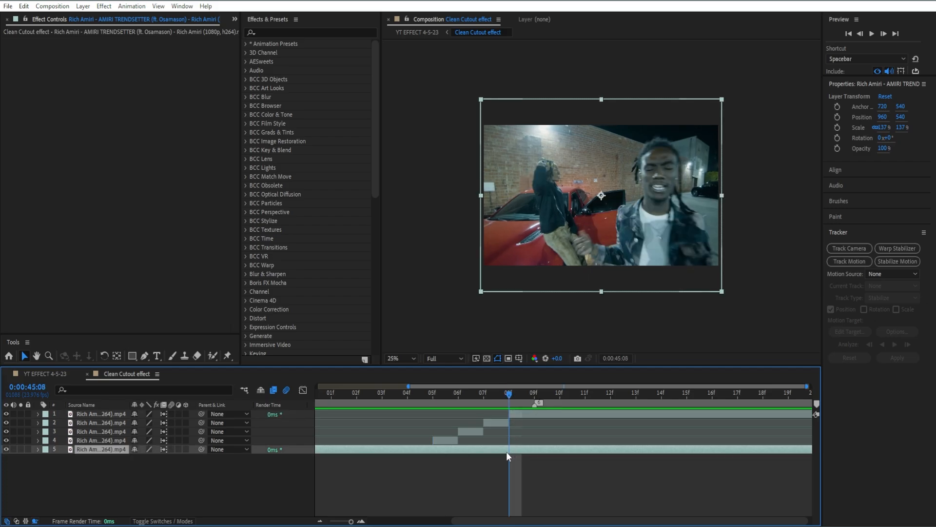
{"action": "key", "text": "alt+]"}
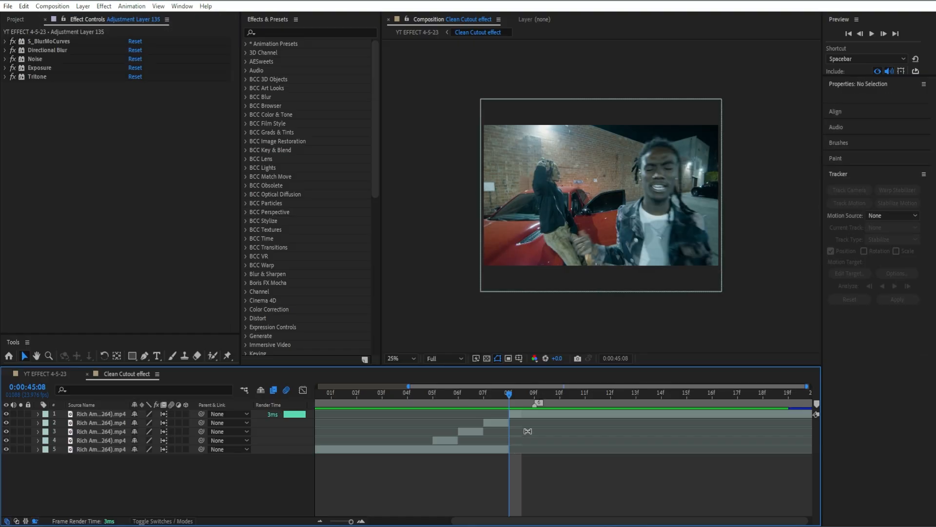
- Draw a rectangular mask over the lower-right quarter of the frame on the piece starting at 0:00:45:05
{"action": "left_click_drag", "start_coordinate": [503, 398], "coordinate": [441, 407]}
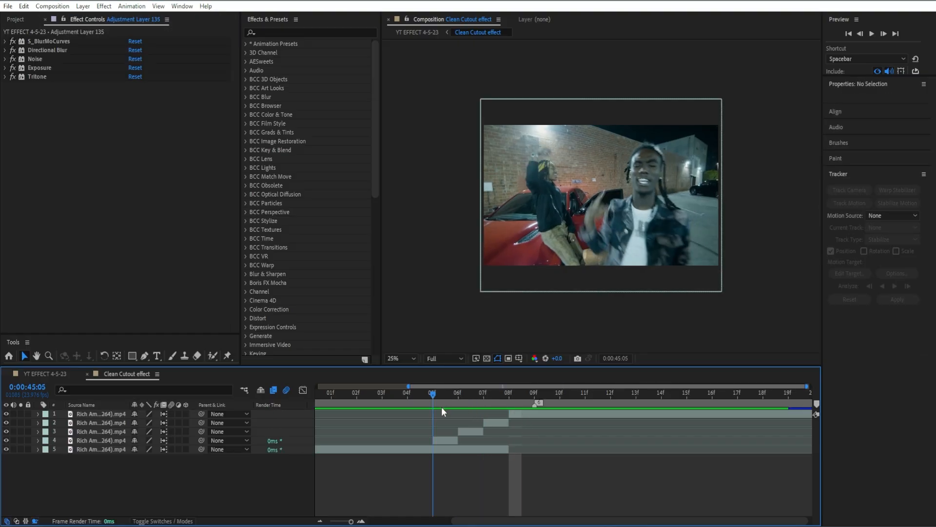
{"action": "left_click", "coordinate": [449, 441]}
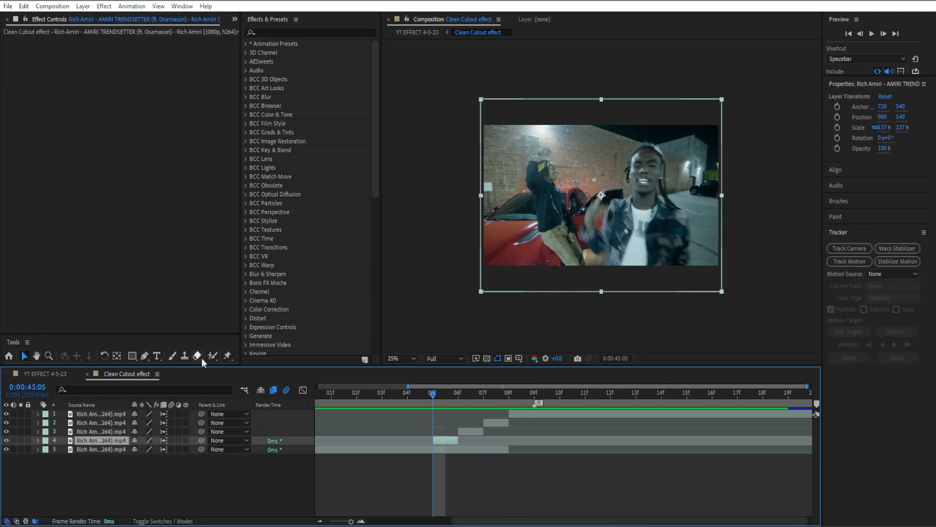
{"action": "left_click", "coordinate": [133, 356]}
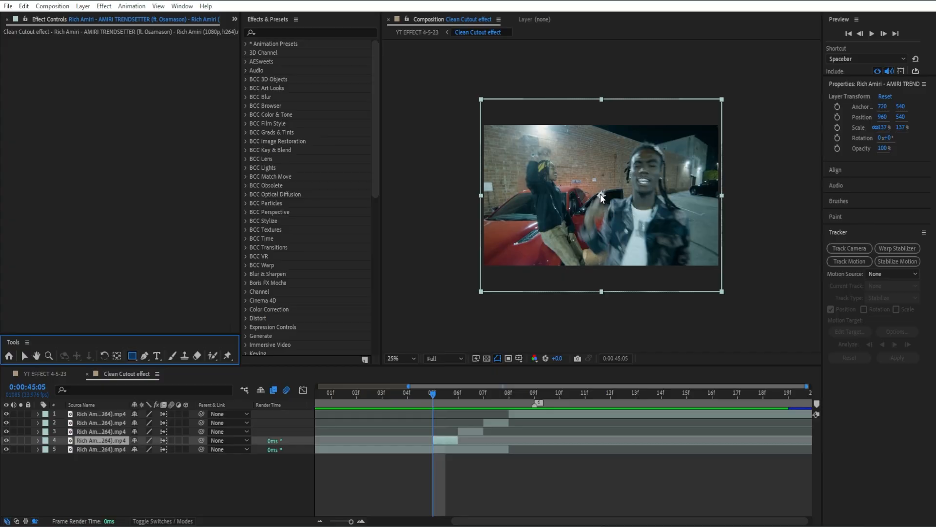
{"action": "mouse_move", "coordinate": [602, 194]}
{"action": "left_mouse_down"}
{"action": "mouse_move", "coordinate": [611, 221]}
{"action": "mouse_move", "coordinate": [690, 239]}
{"action": "mouse_move", "coordinate": [719, 274]}
{"action": "left_mouse_up"}
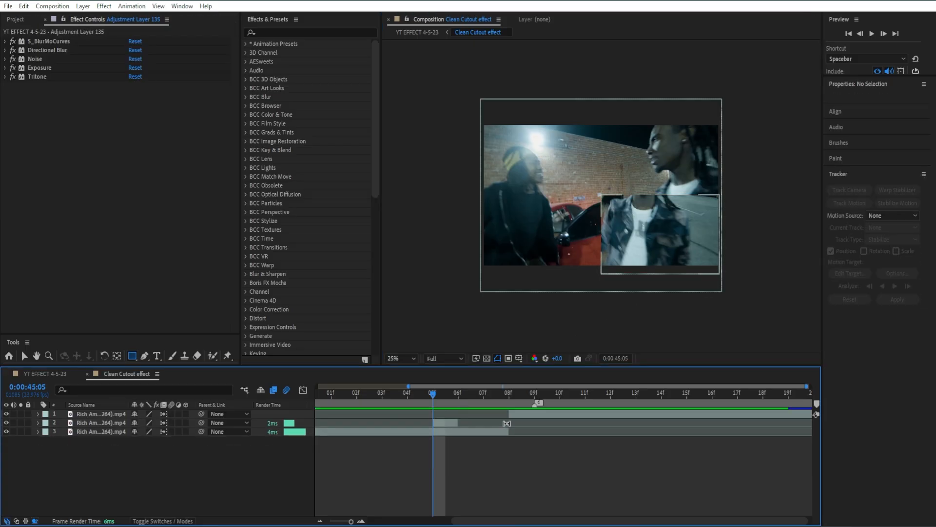
- Delete an extra piece and extend the masked layer's out point to the end of the composition
{"action": "left_click", "coordinate": [540, 421]}
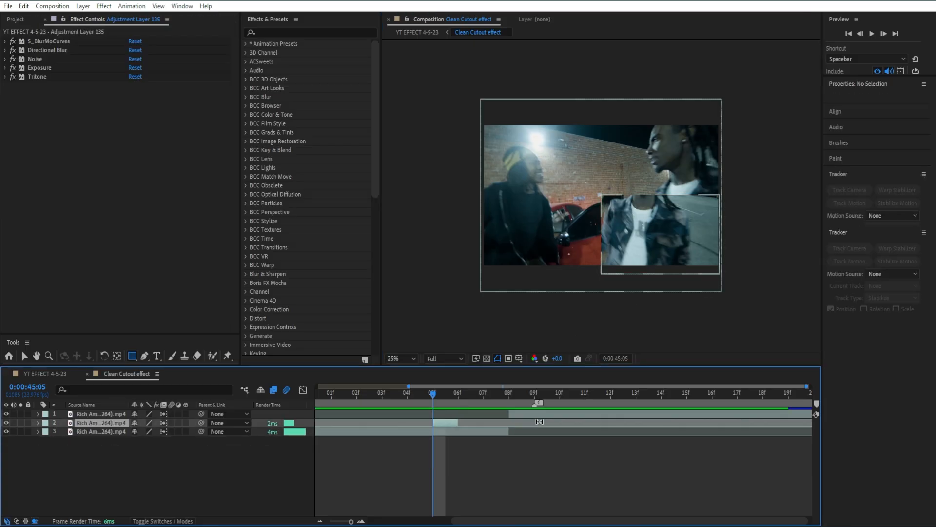
{"action": "key", "text": "Delete"}
{"action": "left_click_drag", "start_coordinate": [463, 413], "coordinate": [809, 414]}
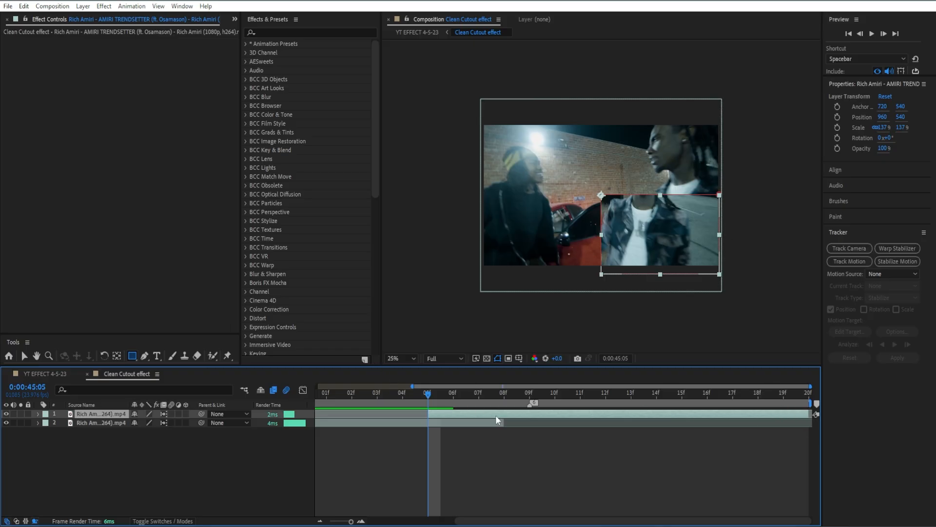
- Split the masked layer at 0:00:45:06 and 0:00:45:07, selecting the one-frame piece between them
{"action": "left_click", "coordinate": [444, 394]}
{"action": "key", "text": "ctrl+shift+d"}
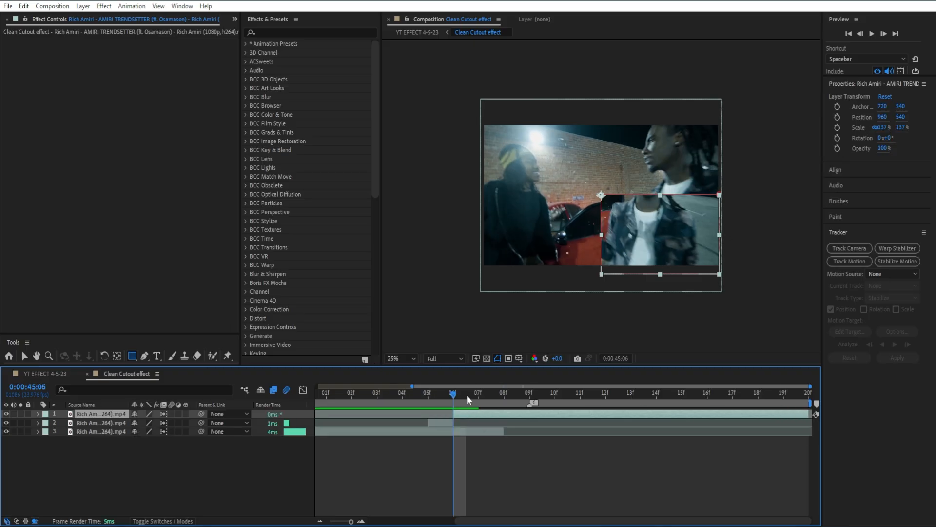
{"action": "left_click", "coordinate": [469, 395]}
{"action": "key", "text": "ctrl+shift+d"}
{"action": "left_click", "coordinate": [461, 395]}
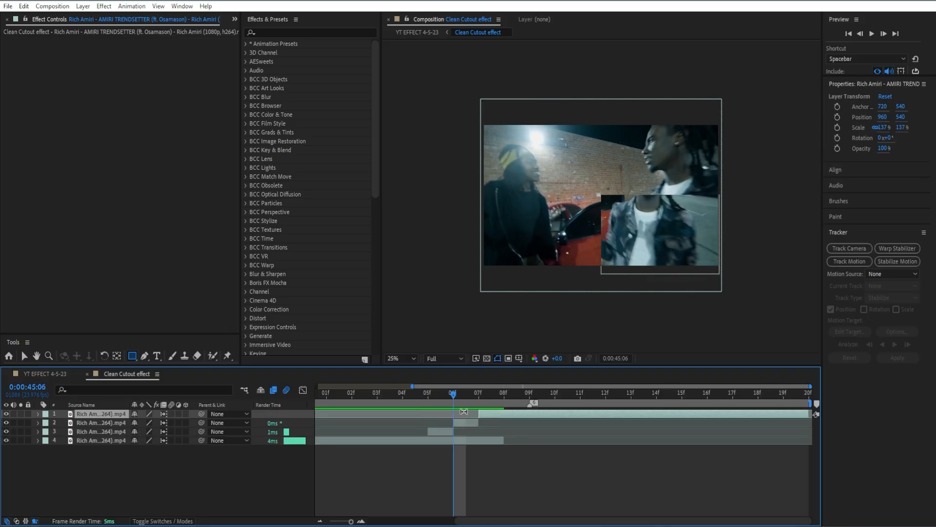
{"action": "left_click", "coordinate": [461, 420]}
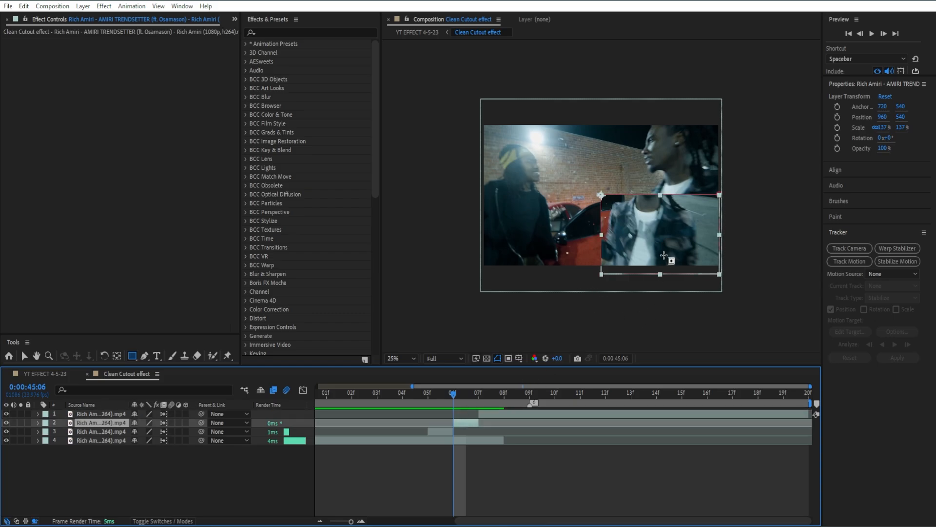
- Try stretching the mask's top edge up to the frame's top on the piece at 0:00:45:07
{"action": "scroll", "coordinate": [665, 227], "scroll_direction": "up", "scroll_amount": 2}
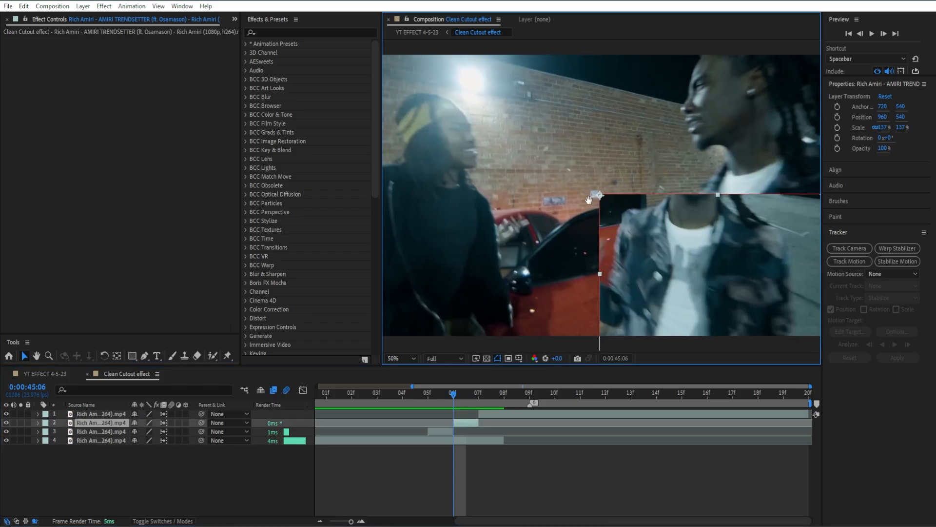
{"action": "left_click_drag", "start_coordinate": [662, 227], "coordinate": [606, 211]}
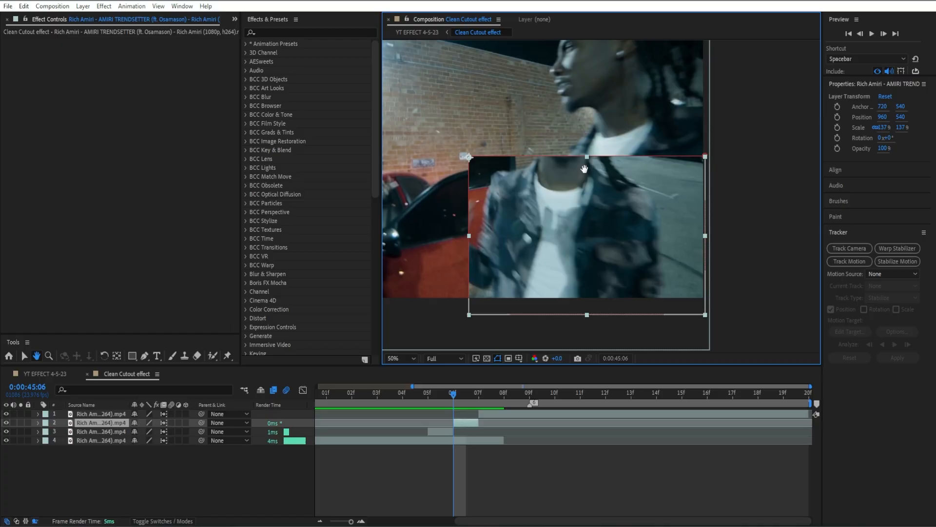
{"action": "key", "text": "v"}
{"action": "left_click", "coordinate": [437, 393]}
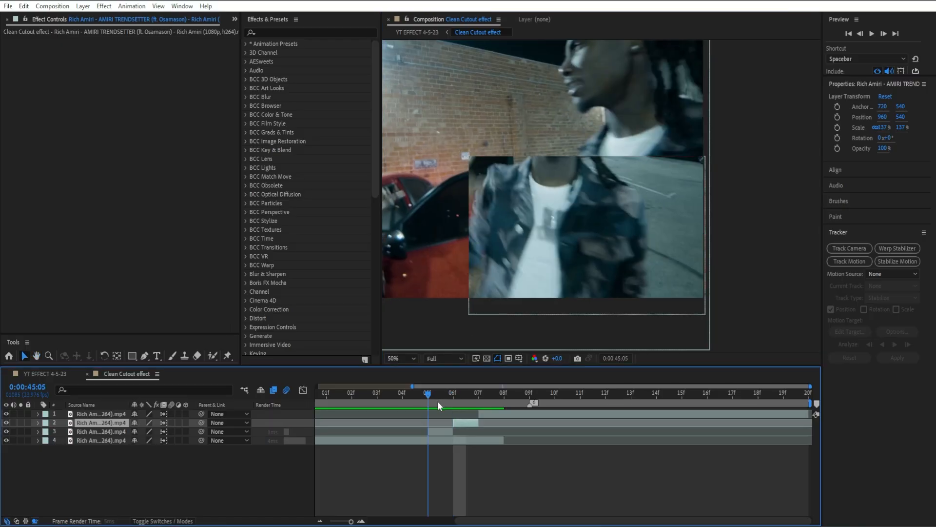
{"action": "left_click", "coordinate": [602, 180]}
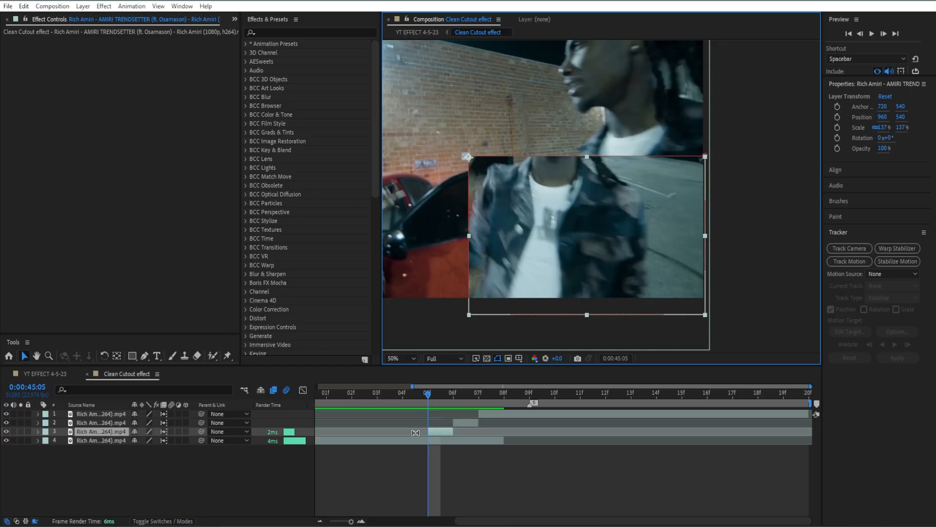
{"action": "left_click", "coordinate": [470, 391]}
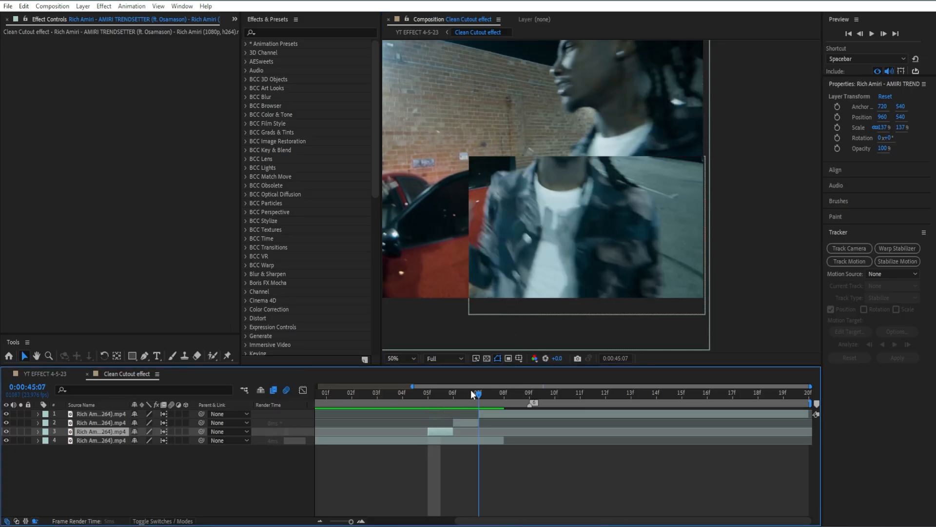
{"action": "left_click", "coordinate": [458, 420]}
{"action": "left_click", "coordinate": [559, 177]}
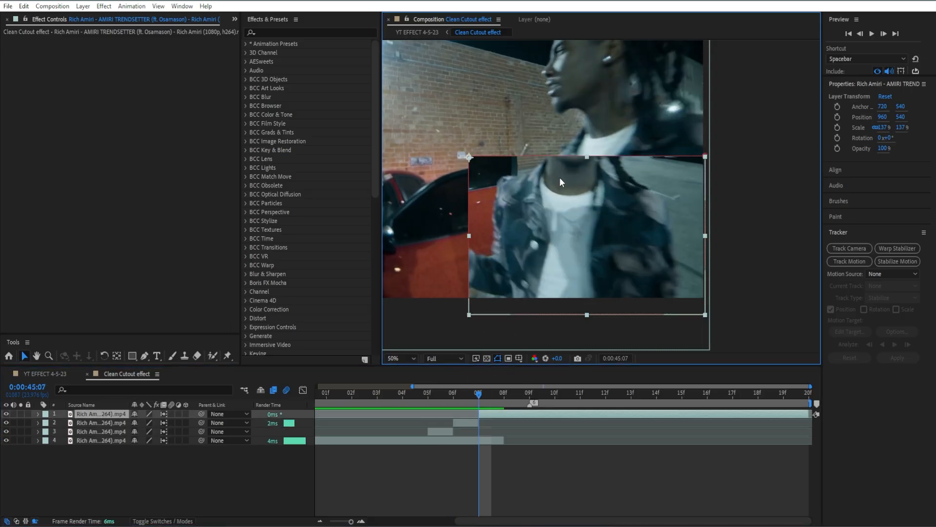
{"action": "left_click_drag", "start_coordinate": [583, 150], "coordinate": [593, 109]}
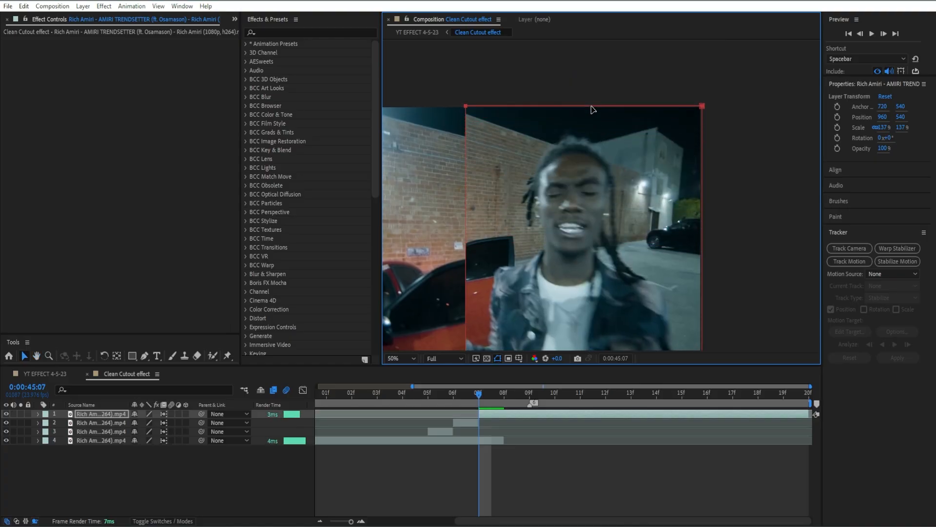
{"action": "key", "text": "ctrl+z"}
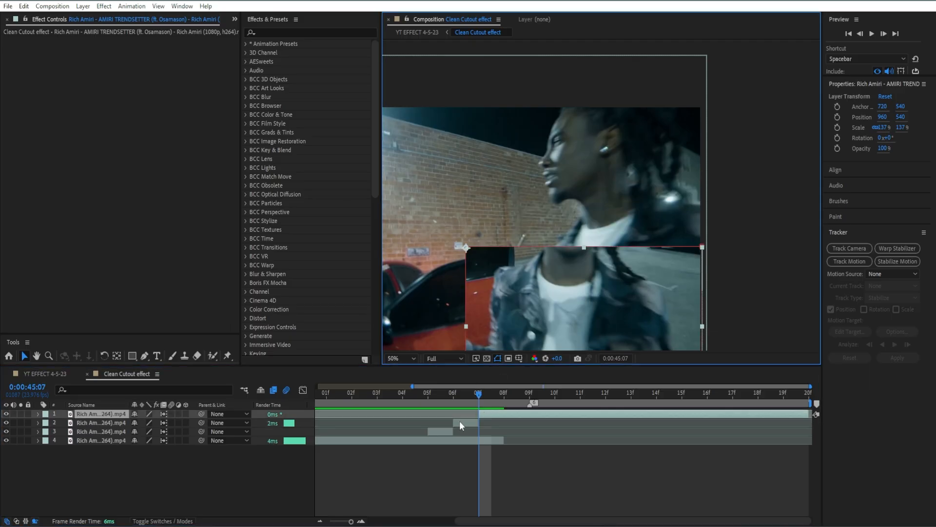
- Stretch the mask's top edge up to the frame's top on the piece at 0:00:45:06
{"action": "left_click", "coordinate": [460, 420]}
{"action": "left_click", "coordinate": [455, 394]}
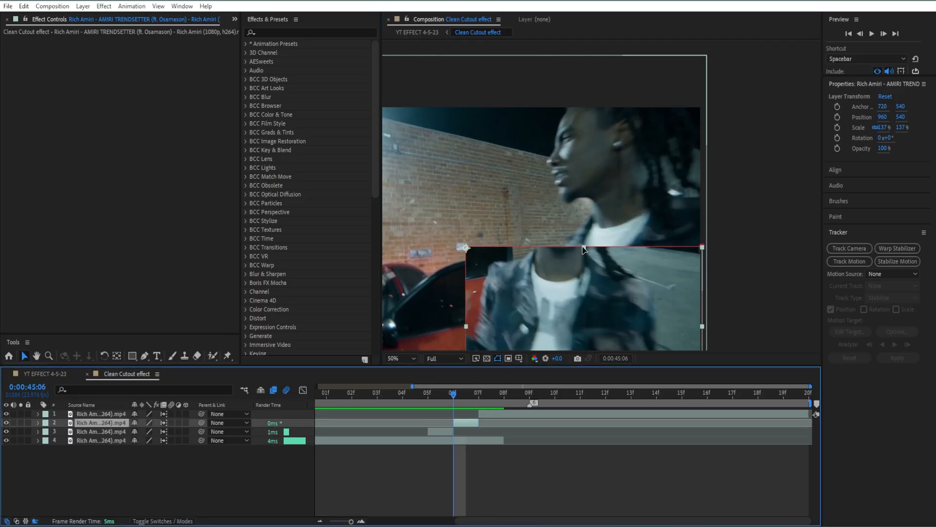
{"action": "left_click_drag", "start_coordinate": [585, 249], "coordinate": [594, 112]}
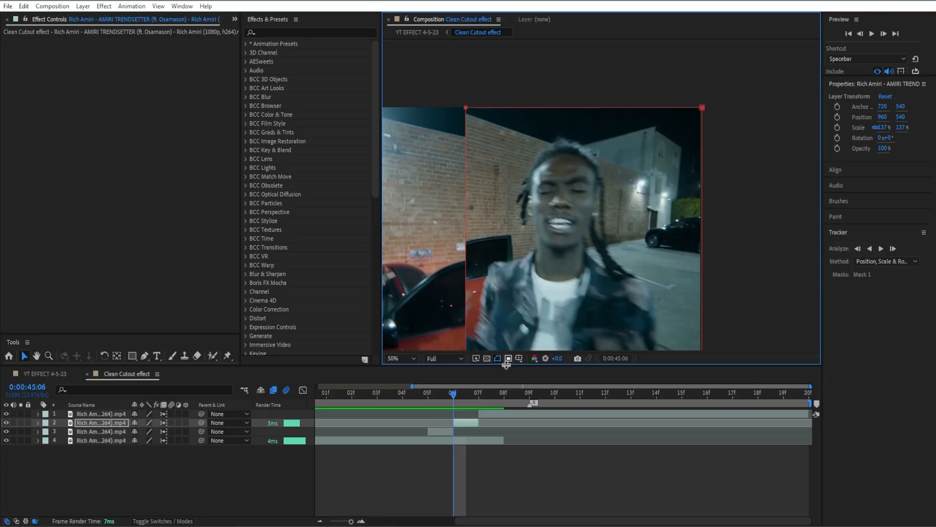
- Replace the top piece with a duplicate of the 0:00:45:06 piece extended to the composition's end
{"action": "left_click", "coordinate": [488, 412]}
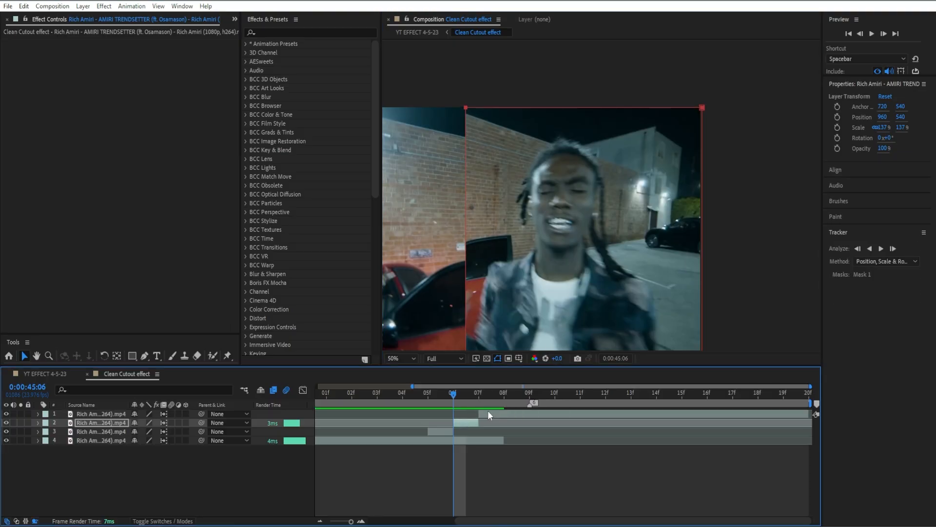
{"action": "key", "text": "Delete"}
{"action": "left_click", "coordinate": [463, 414]}
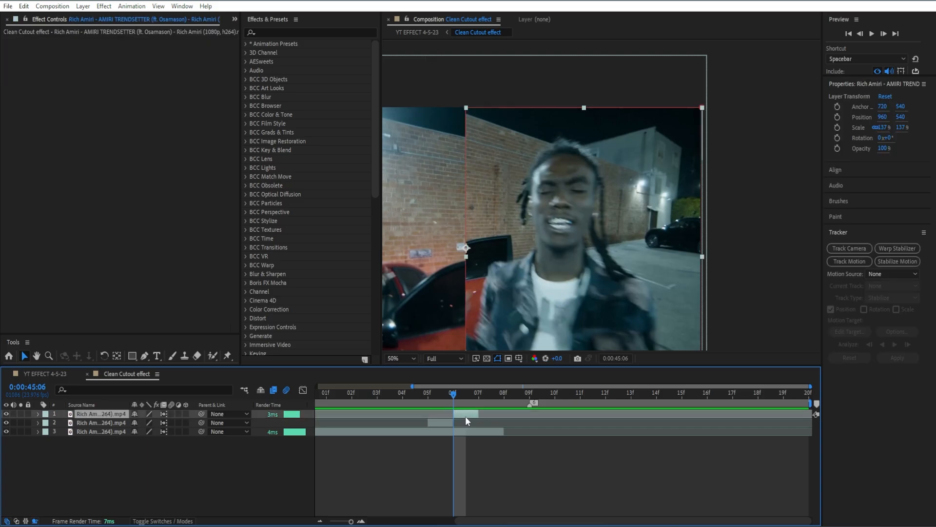
{"action": "key", "text": "ctrl+d"}
{"action": "left_click_drag", "start_coordinate": [473, 413], "coordinate": [810, 413]}
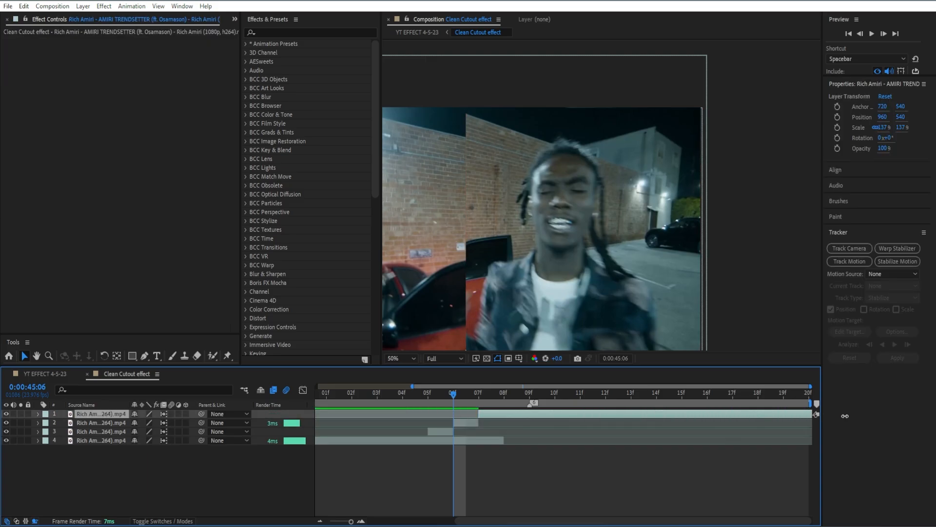
- Split the top layer at 0:00:45:07
{"action": "left_click", "coordinate": [486, 394]}
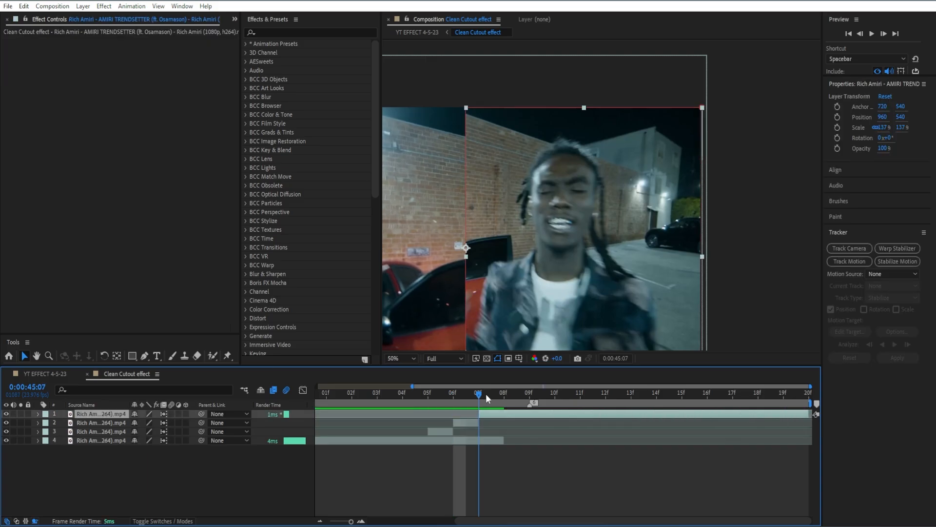
{"action": "key", "text": "ctrl+shift+d"}
{"action": "left_click_drag", "start_coordinate": [490, 234], "coordinate": [740, 190]}
{"action": "key", "text": "v"}
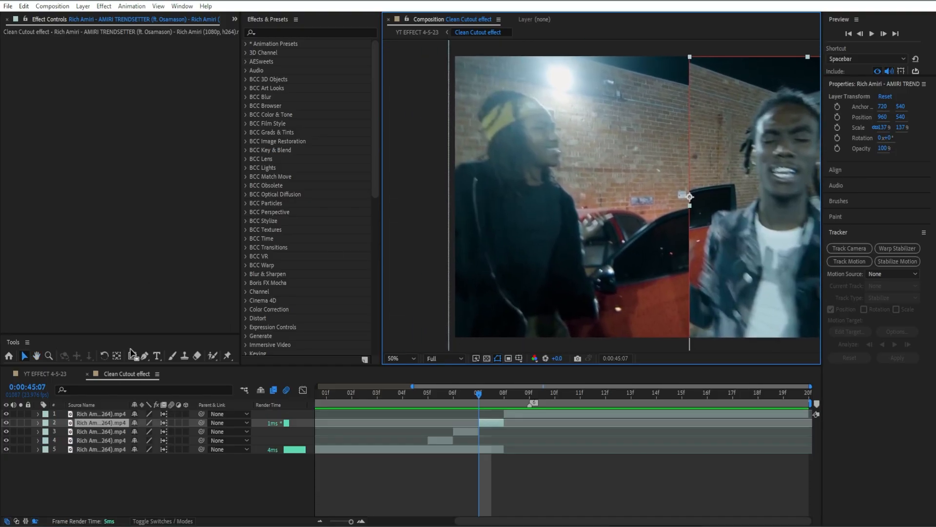
- Try adding a rectangle mask reaching from the cut edge's midpoint up to the frame's top-left corner
{"action": "left_click", "coordinate": [133, 355]}
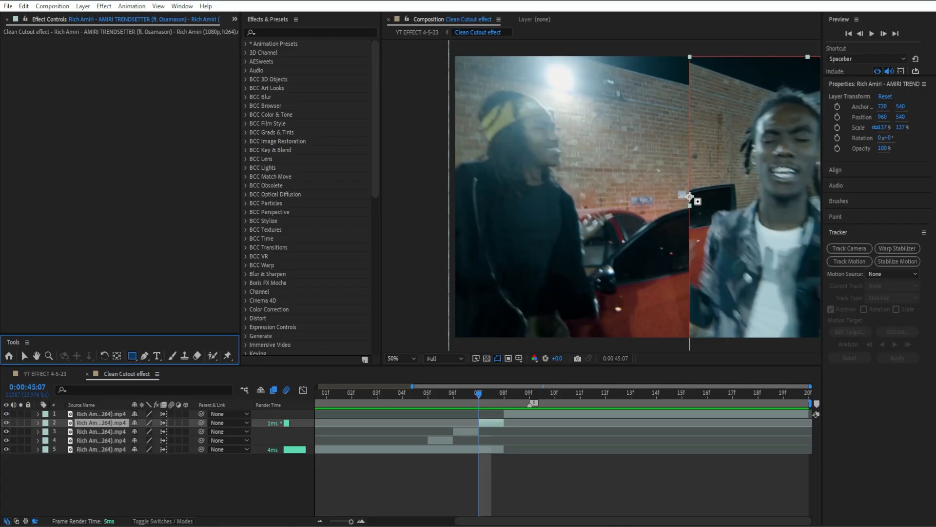
{"action": "left_click", "coordinate": [694, 198]}
{"action": "left_click_drag", "start_coordinate": [690, 196], "coordinate": [427, 57]}
{"action": "left_click", "coordinate": [521, 443]}
{"action": "key", "text": "h"}
{"action": "left_click_drag", "start_coordinate": [601, 166], "coordinate": [515, 211]}
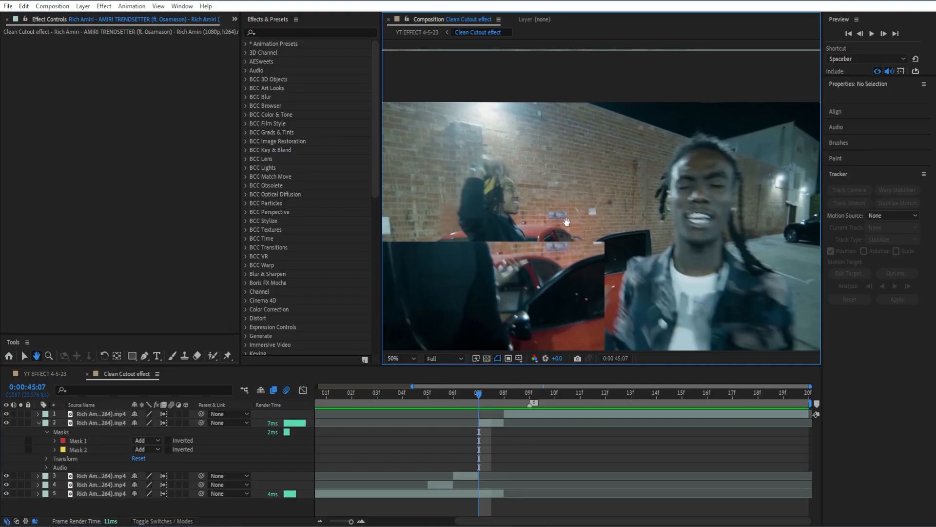
{"action": "left_click", "coordinate": [481, 425]}
{"action": "key", "text": "ctrl+z"}
- Try again to draw an extra rectangle mask from the frame's top-left corner down to the cut edge
{"action": "left_click_drag", "start_coordinate": [486, 196], "coordinate": [538, 169]}
{"action": "left_click", "coordinate": [132, 355]}
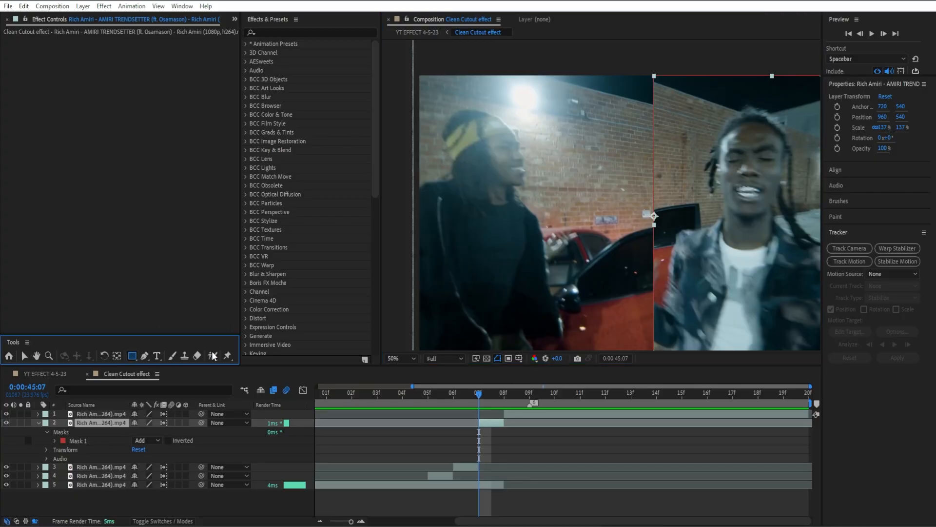
{"action": "left_click_drag", "start_coordinate": [416, 76], "coordinate": [678, 273]}
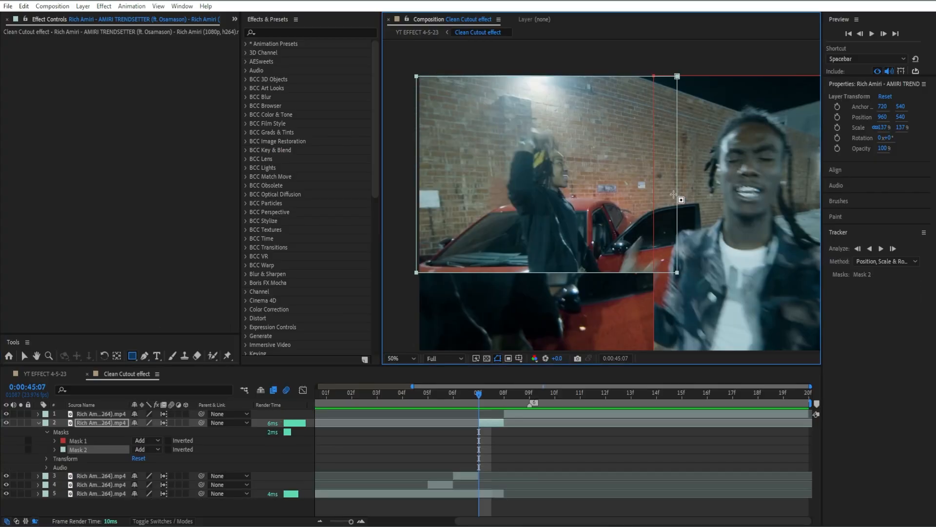
{"action": "left_click", "coordinate": [657, 444]}
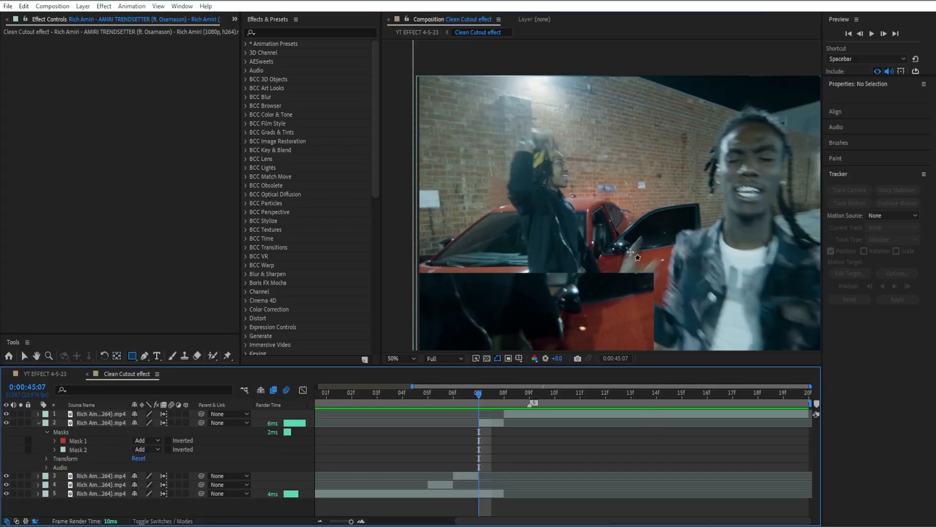
{"action": "key", "text": "ctrl+z"}
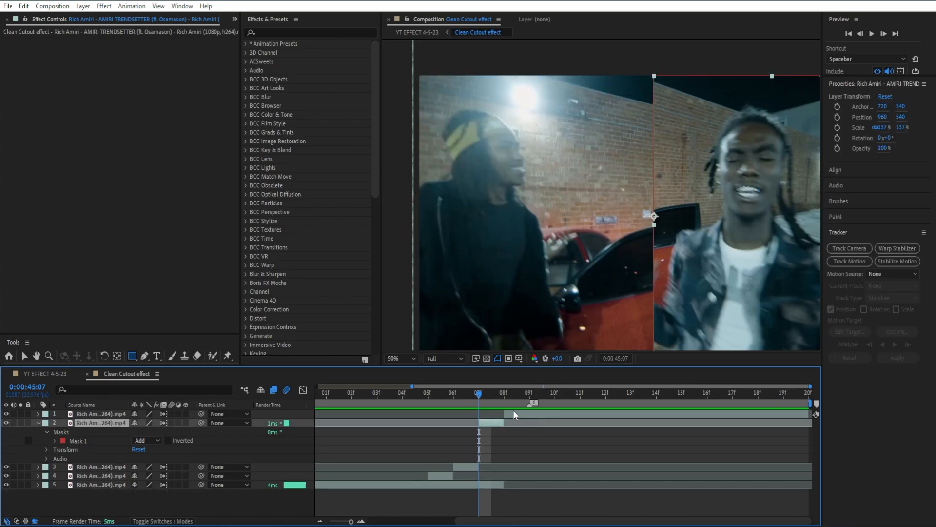
{"action": "key", "text": "ctrl+z"}
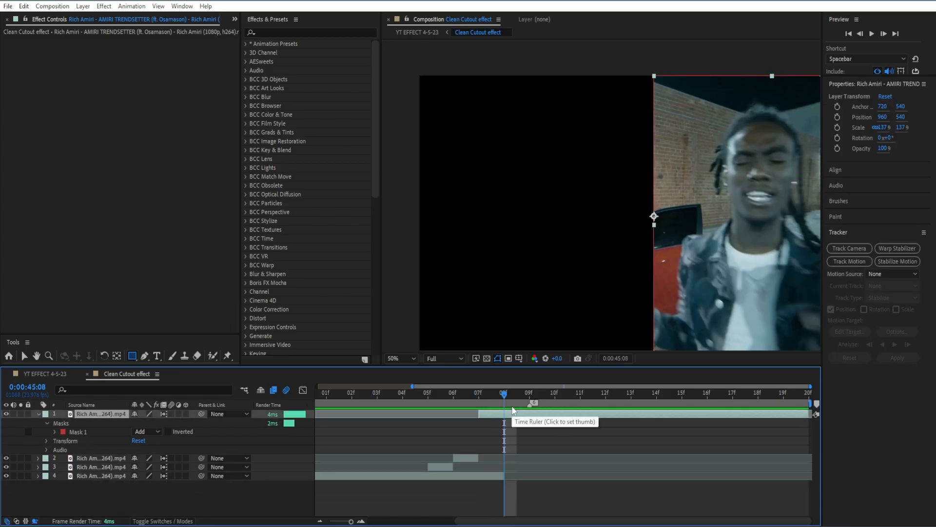
{"action": "key", "text": "ctrl+z"}
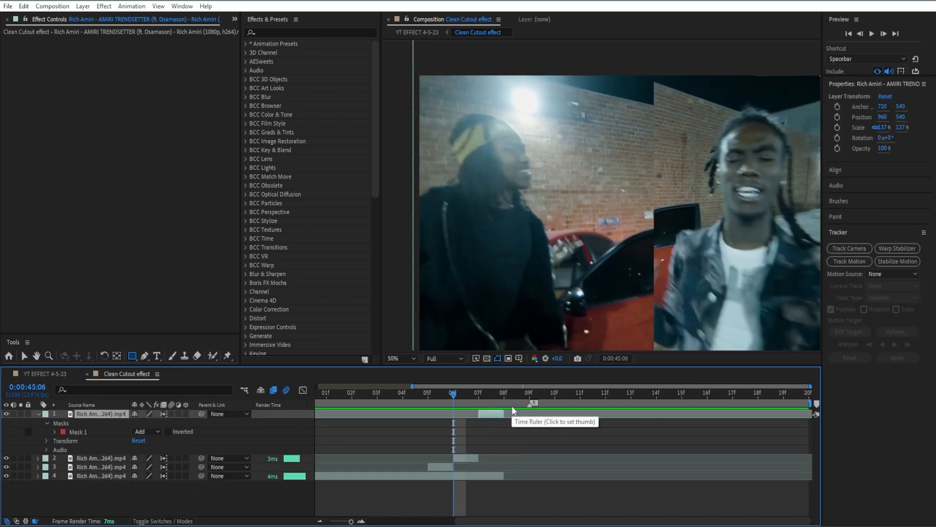
{"action": "key", "text": "ctrl+shift+z"}
{"action": "key", "text": "ctrl+shift+z"}
{"action": "key", "text": "ctrl+shift+z"}
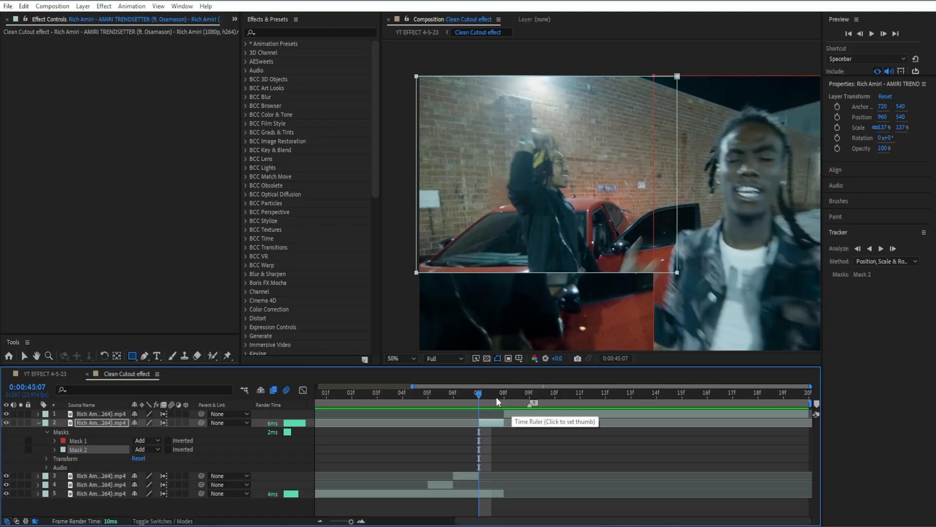
{"action": "key", "text": "ctrl+z"}
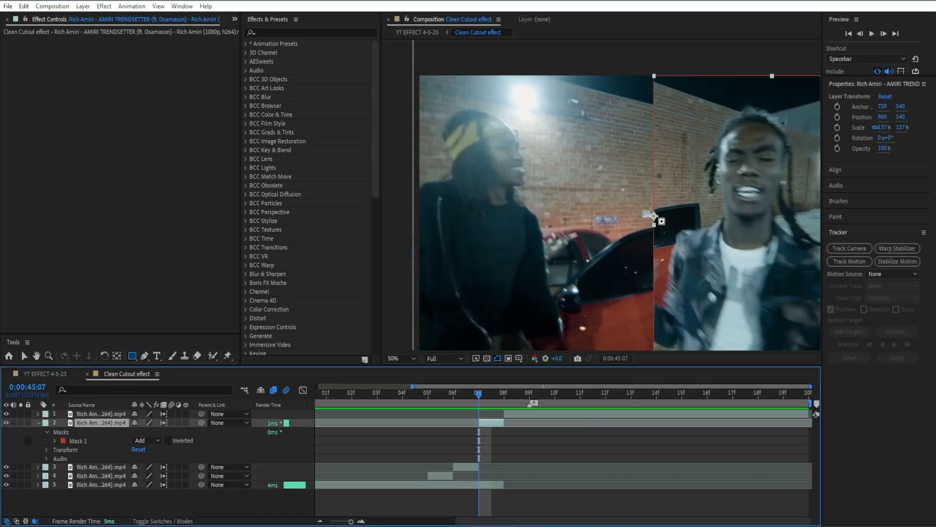
- Draw a second rectangle mask from the cut edge's midpoint to the frame's top-left corner on the 0:00:45:07 piece
{"action": "mouse_move", "coordinate": [654, 215]}
{"action": "left_mouse_down"}
{"action": "mouse_move", "coordinate": [528, 152]}
{"action": "mouse_move", "coordinate": [391, 107]}
{"action": "mouse_move", "coordinate": [393, 61]}
{"action": "mouse_move", "coordinate": [393, 74]}
{"action": "left_mouse_up"}
{"action": "left_click", "coordinate": [599, 453]}
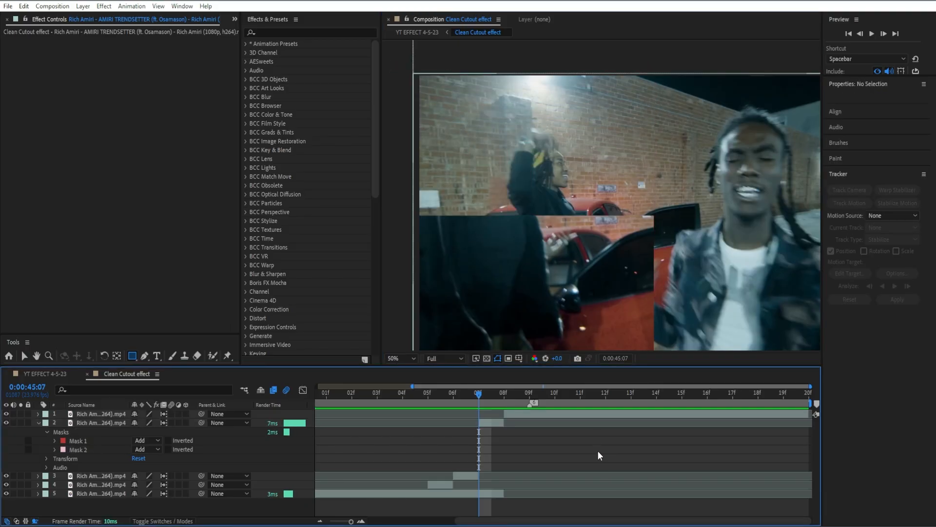
- Collapse the top layer's properties and save the project
{"action": "left_click", "coordinate": [502, 390]}
{"action": "left_click", "coordinate": [522, 414]}
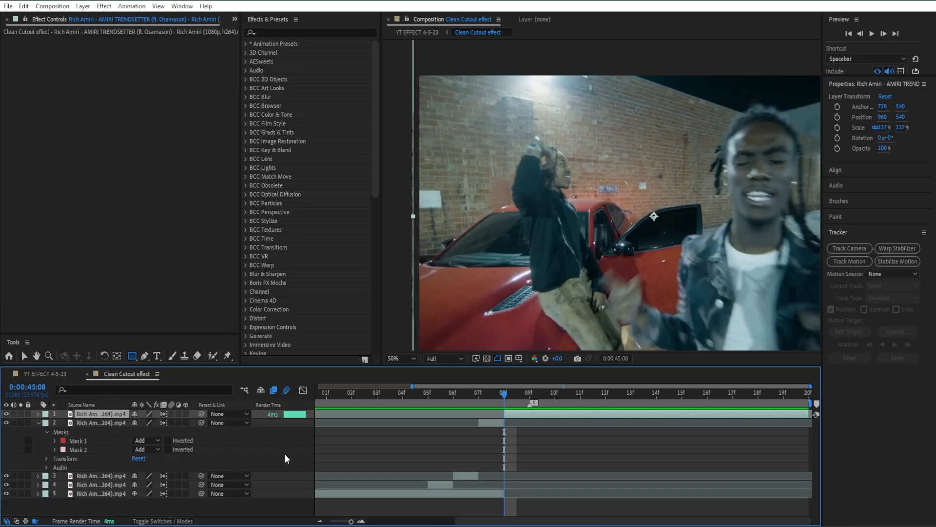
{"action": "left_click", "coordinate": [570, 466]}
{"action": "key", "text": "u"}
{"action": "key", "text": "ctrl+s"}
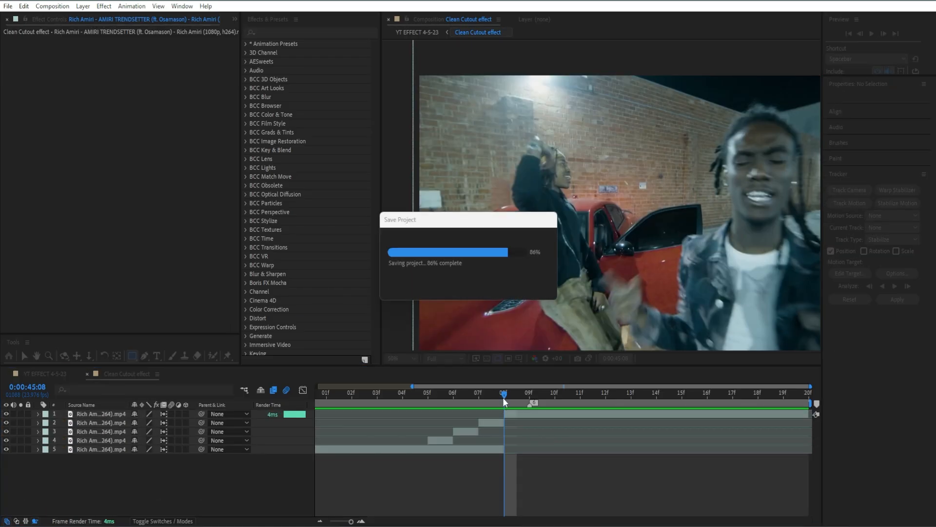
- Preview the cutout sequence from the start of the cut pieces
{"action": "left_click_drag", "start_coordinate": [478, 390], "coordinate": [225, 389]}
{"action": "scroll", "coordinate": [771, 242], "scroll_direction": "down", "scroll_amount": 3}
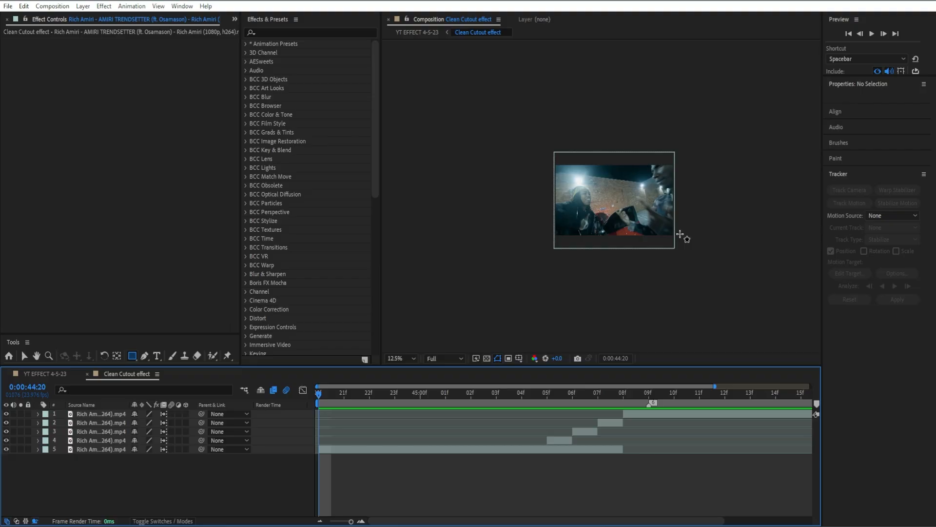
{"action": "scroll", "coordinate": [680, 235], "scroll_direction": "up", "scroll_amount": 2}
{"action": "key", "text": "space"}
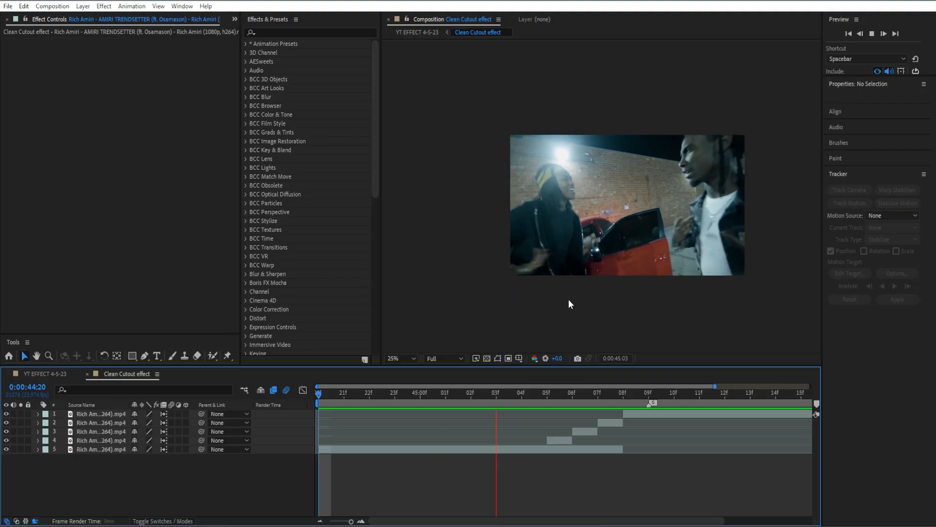
{"action": "key", "text": "v"}
{"action": "left_click_drag", "start_coordinate": [536, 392], "coordinate": [390, 403]}
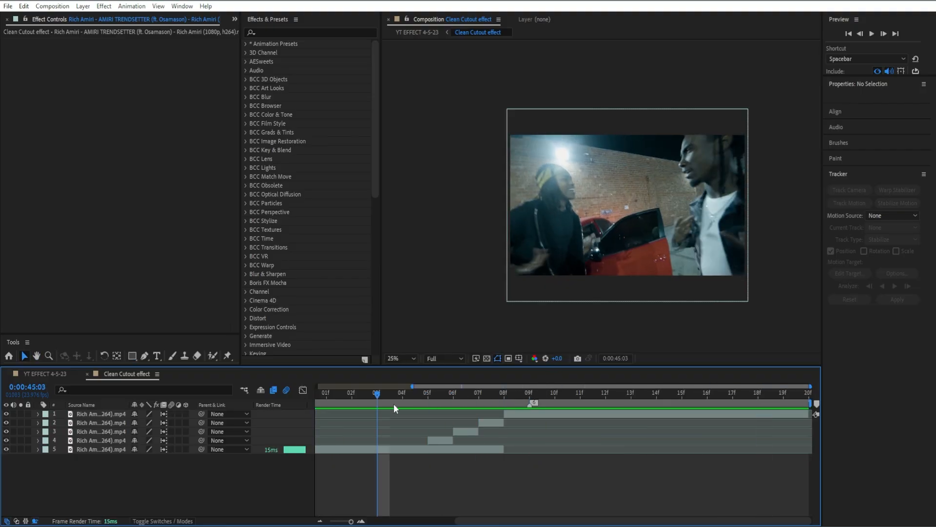
{"action": "key", "text": "space"}
{"action": "key", "text": "space"}
- Split the top layer at 0:00:45:10
{"action": "left_click_drag", "start_coordinate": [468, 396], "coordinate": [550, 395]}
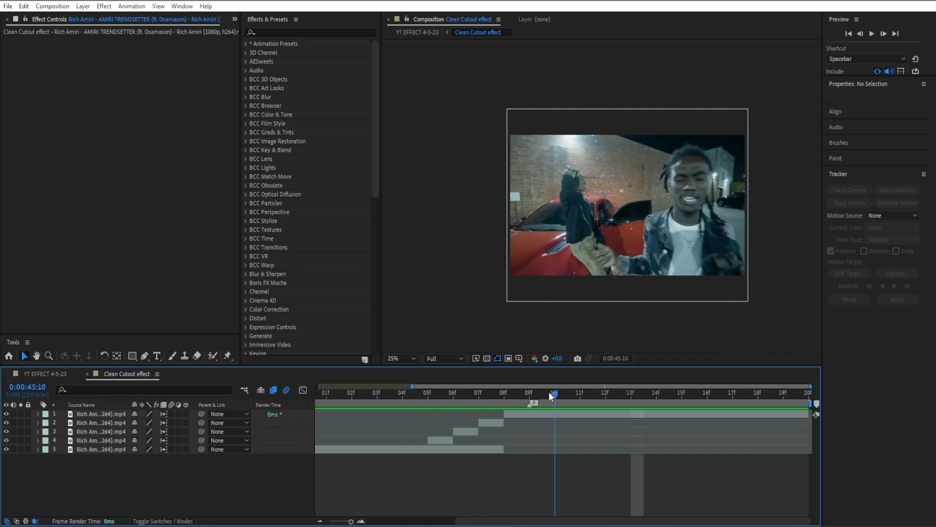
{"action": "left_click", "coordinate": [556, 415]}
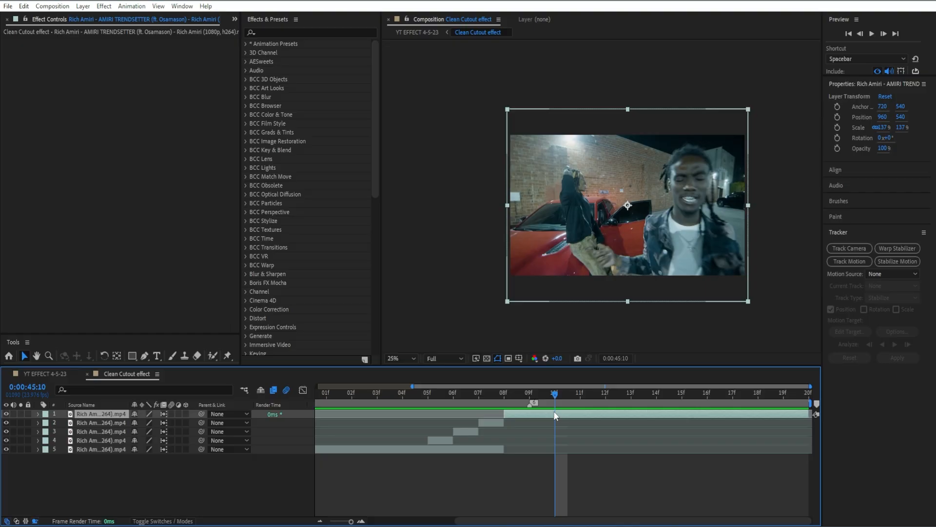
{"action": "key", "text": "ctrl+shift+d"}
{"action": "key", "text": "q"}
{"action": "scroll", "coordinate": [640, 178], "scroll_direction": "up", "scroll_amount": 3}
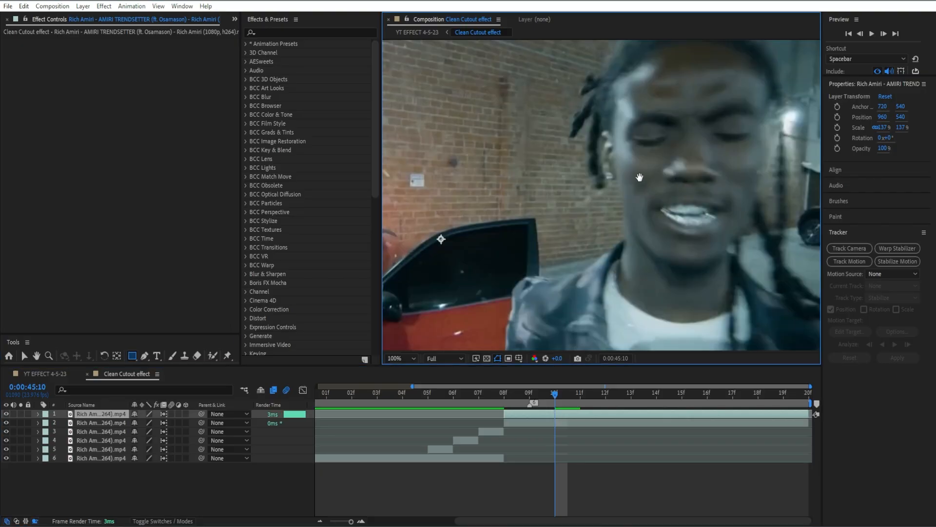
{"action": "key", "text": "space"}
- Try drawing a rectangle mask around the rapper's head on the 0:00:45:10 piece
{"action": "left_click_drag", "start_coordinate": [639, 178], "coordinate": [527, 205]}
{"action": "scroll", "coordinate": [579, 187], "scroll_direction": "down", "scroll_amount": 1}
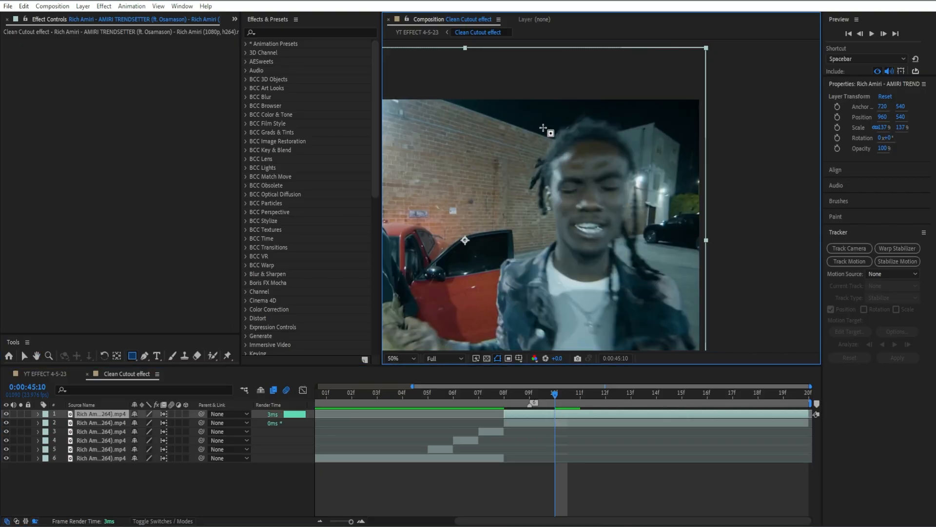
{"action": "left_click_drag", "start_coordinate": [547, 126], "coordinate": [632, 253]}
{"action": "left_click", "coordinate": [705, 399]}
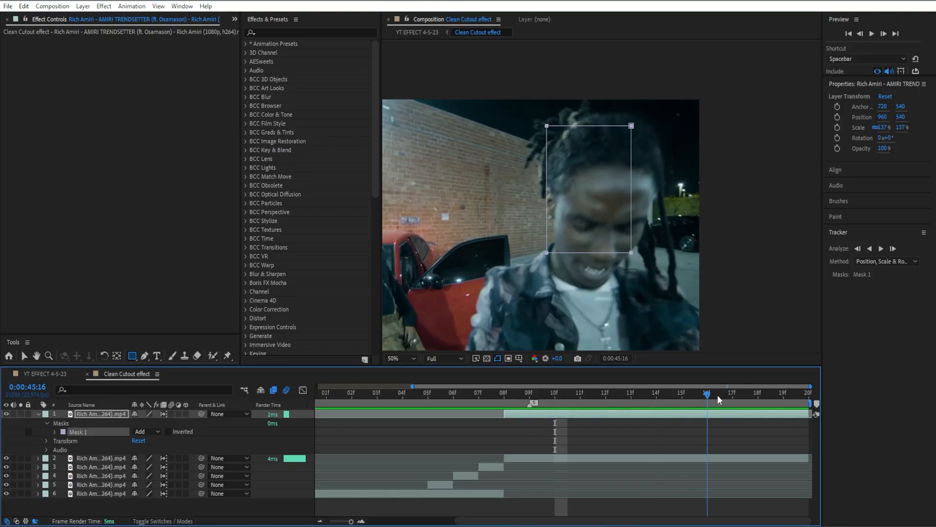
{"action": "key", "text": "Delete"}
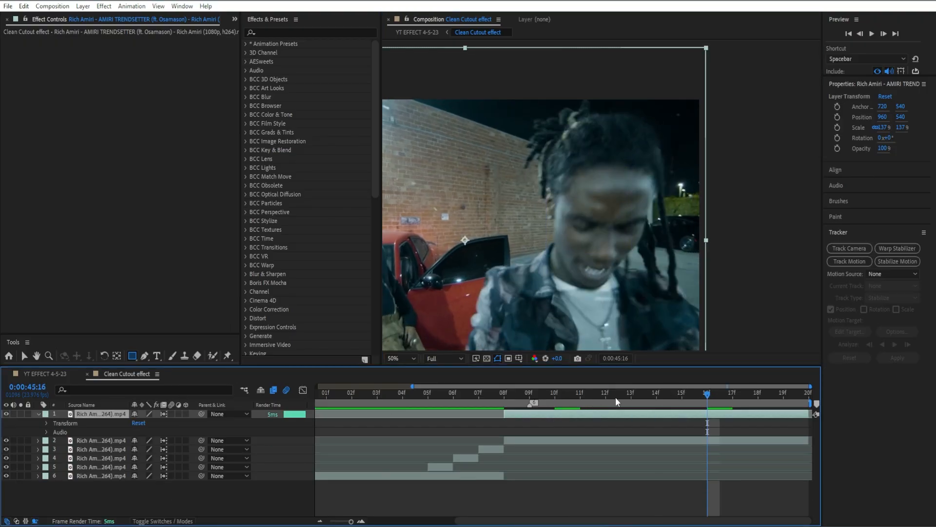
- Draw a rectangle mask around the rapper's face and split the layer at 0:00:45:16
{"action": "mouse_move", "coordinate": [558, 150]}
{"action": "left_mouse_down"}
{"action": "mouse_move", "coordinate": [580, 167]}
{"action": "mouse_move", "coordinate": [654, 325]}
{"action": "mouse_move", "coordinate": [657, 292]}
{"action": "left_mouse_up"}
{"action": "left_click", "coordinate": [698, 413]}
{"action": "key", "text": "ctrl+shift+d"}
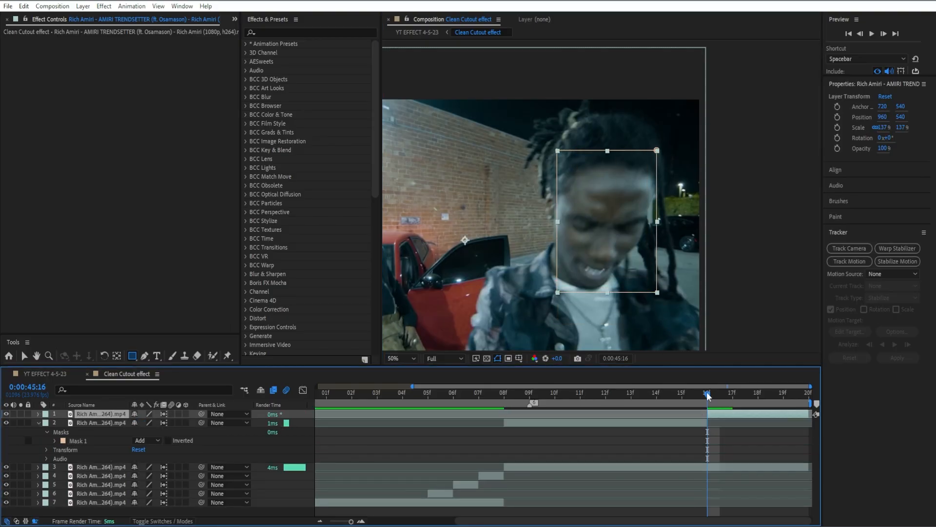
- Split the masked layers at 0:00:45:17, 0:00:45:15 and 0:00:45:14, deleting the extra piece
{"action": "left_click", "coordinate": [732, 396]}
{"action": "key", "text": "ctrl+shift+d"}
{"action": "left_click", "coordinate": [672, 393]}
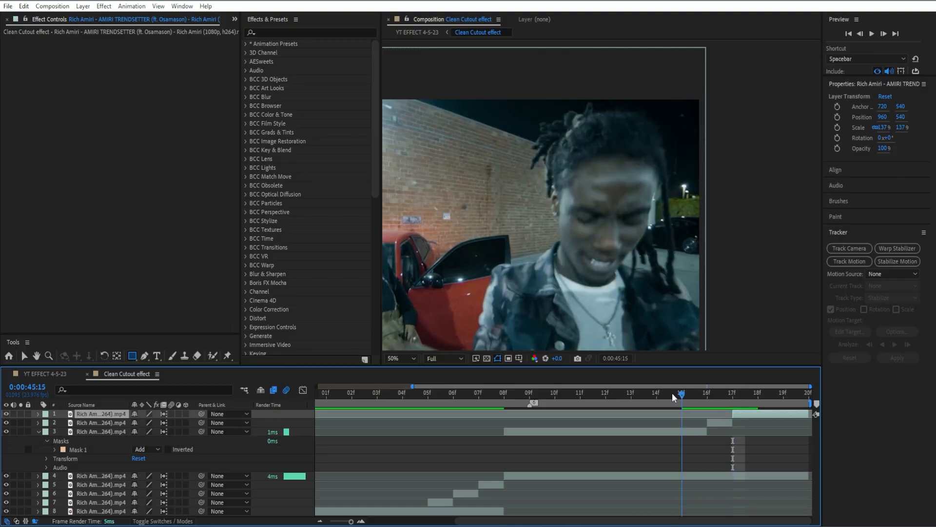
{"action": "left_click", "coordinate": [685, 434]}
{"action": "key", "text": "ctrl+shift+d"}
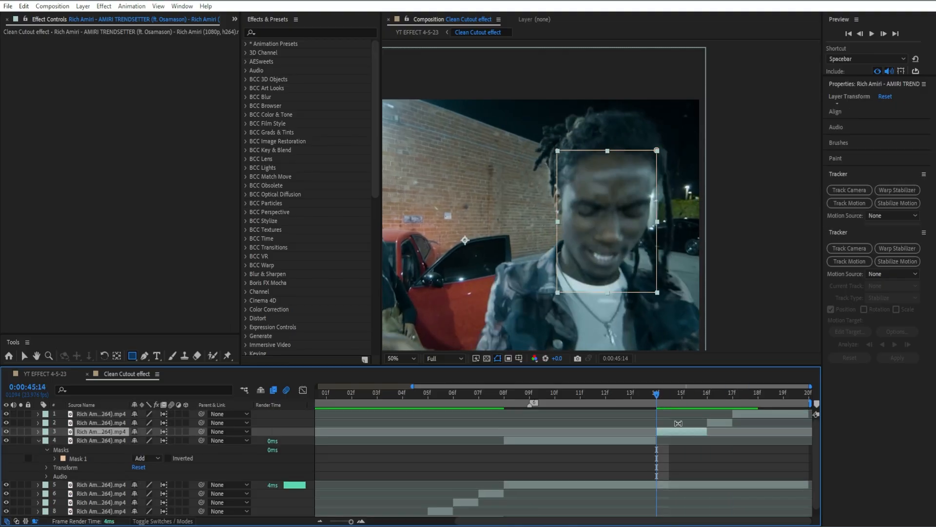
{"action": "left_click", "coordinate": [672, 392]}
{"action": "key", "text": "ctrl+shift+d"}
{"action": "key", "text": "Delete"}
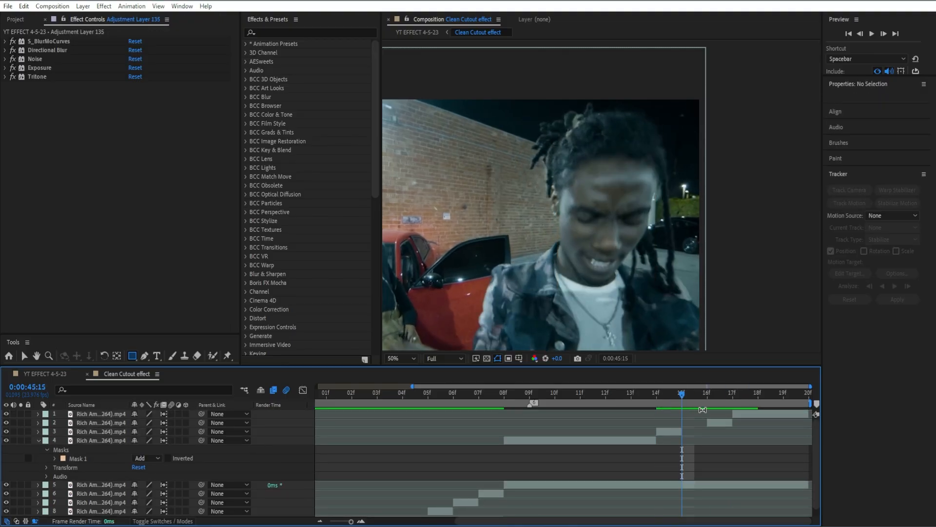
- Delete the top piece at 0:00:45:17
{"action": "left_click_drag", "start_coordinate": [701, 396], "coordinate": [739, 404]}
{"action": "left_click", "coordinate": [756, 412]}
{"action": "key", "text": "Delete"}
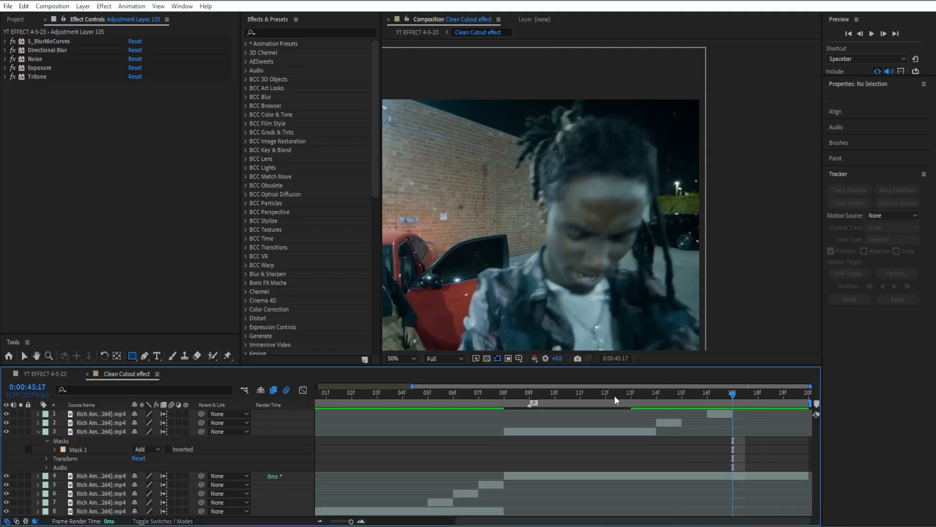
- Remove the rectangle mask from the third layer's piece at 0:00:45:10
{"action": "left_click_drag", "start_coordinate": [615, 396], "coordinate": [565, 408]}
{"action": "left_click", "coordinate": [573, 432]}
{"action": "key", "text": "m"}
{"action": "key", "text": "comma"}
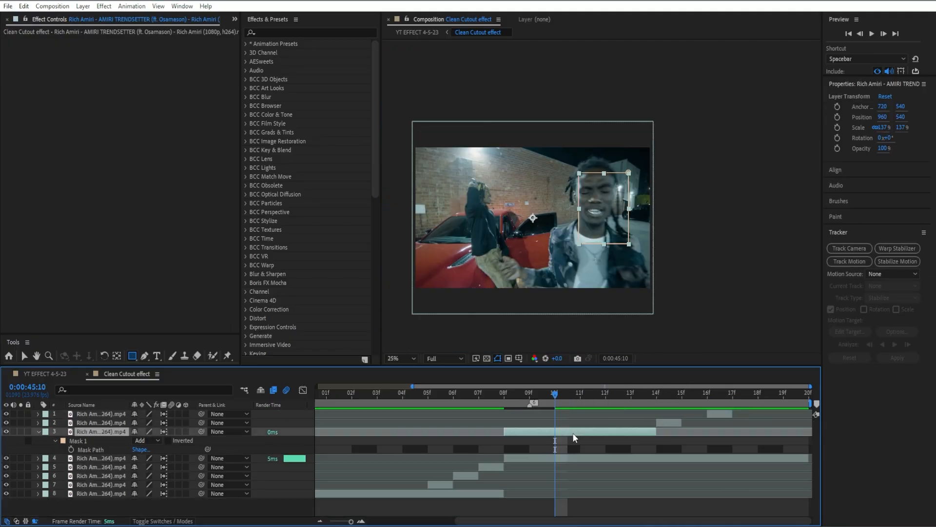
{"action": "left_click", "coordinate": [106, 448]}
{"action": "key", "text": "Delete"}
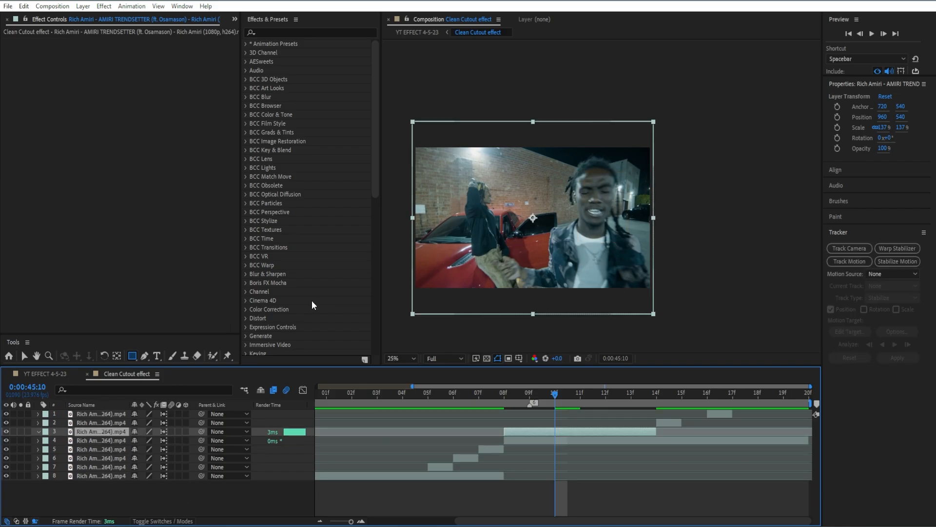
- Draw a rectangle mask around the rapper's face on the third layer at 0:00:45:10
{"action": "key", "text": "period"}
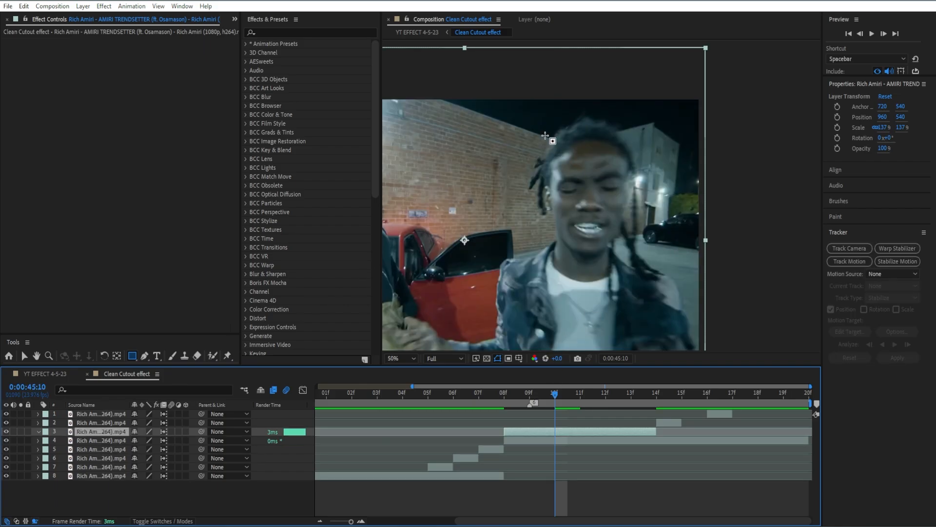
{"action": "left_click_drag", "start_coordinate": [538, 127], "coordinate": [641, 263]}
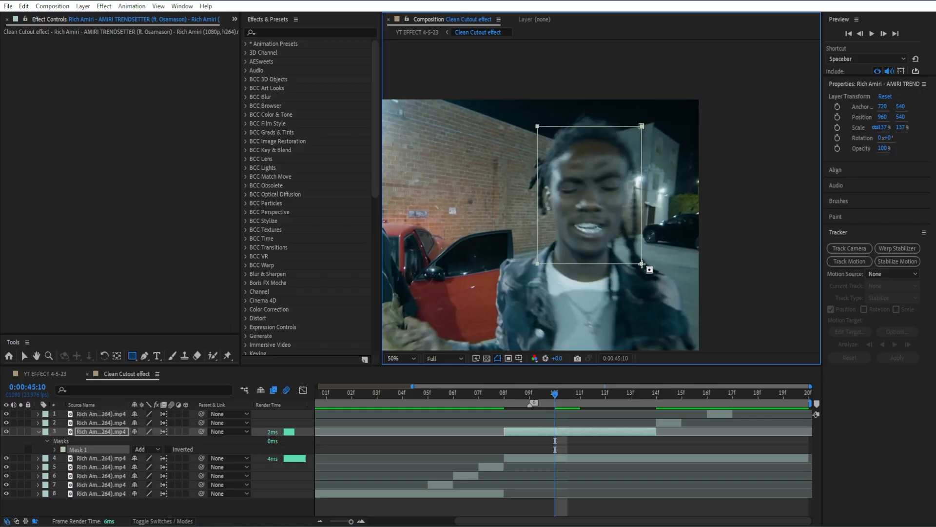
{"action": "left_click", "coordinate": [607, 431]}
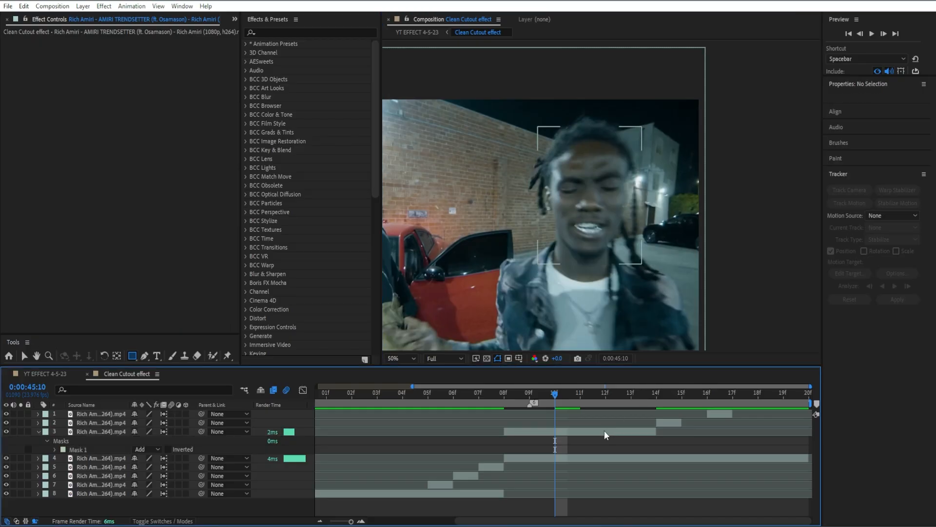
- Scrub the playhead between 0:00:45:09 and 0:00:45:12 to check the masked pieces
{"action": "scroll", "coordinate": [543, 394], "scroll_direction": "left", "scroll_amount": 1}
{"action": "left_click", "coordinate": [544, 394]}
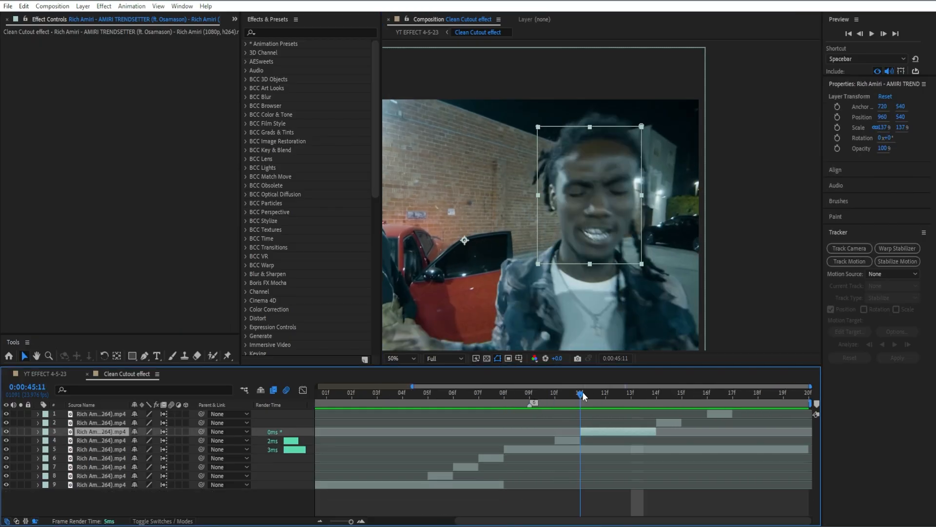
{"action": "left_click_drag", "start_coordinate": [582, 393], "coordinate": [616, 393]}
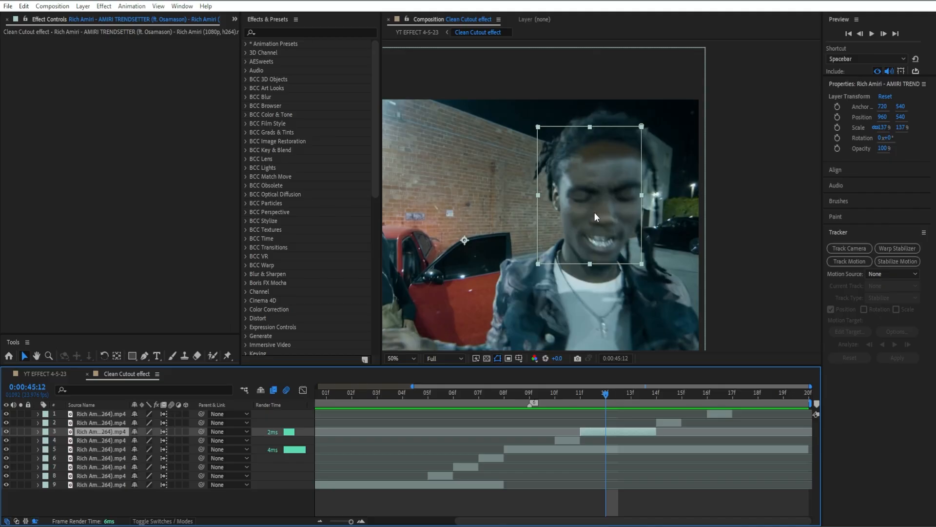
- Split the third layer's clip into a new piece at 0:00:45:11
{"action": "left_click_drag", "start_coordinate": [595, 213], "coordinate": [605, 212]}
{"action": "key", "text": "ctrl+z"}
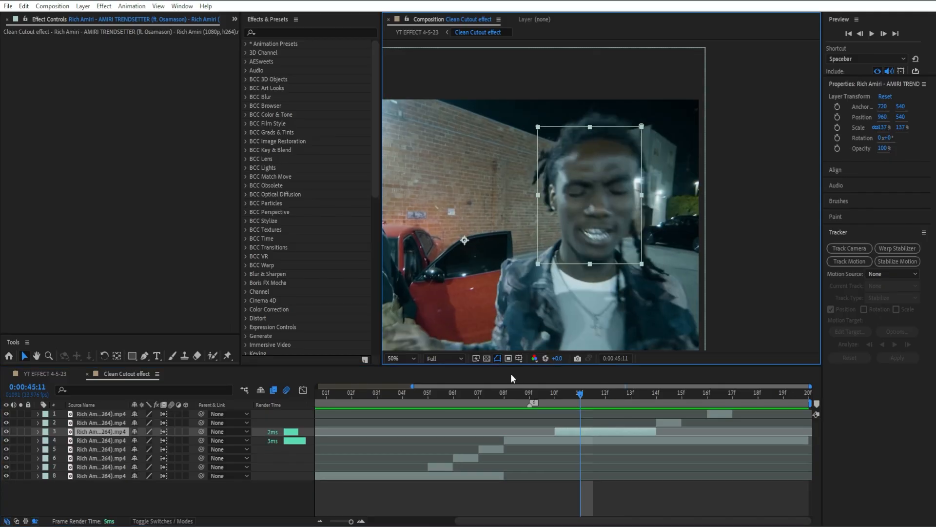
{"action": "key", "text": "ctrl+shift+d"}
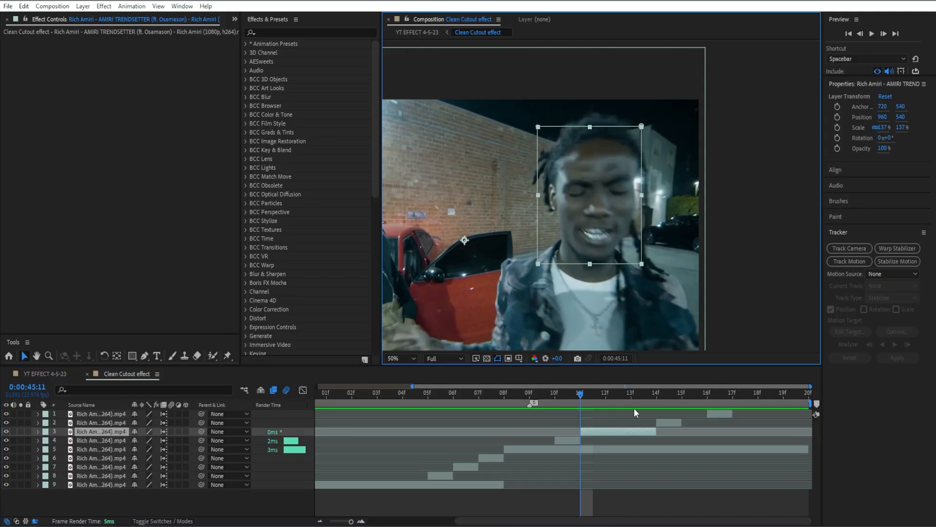
- Apply a white Fill effect to the fourth layer's piece at 0:00:45:10
{"action": "key", "text": "Page_Up"}
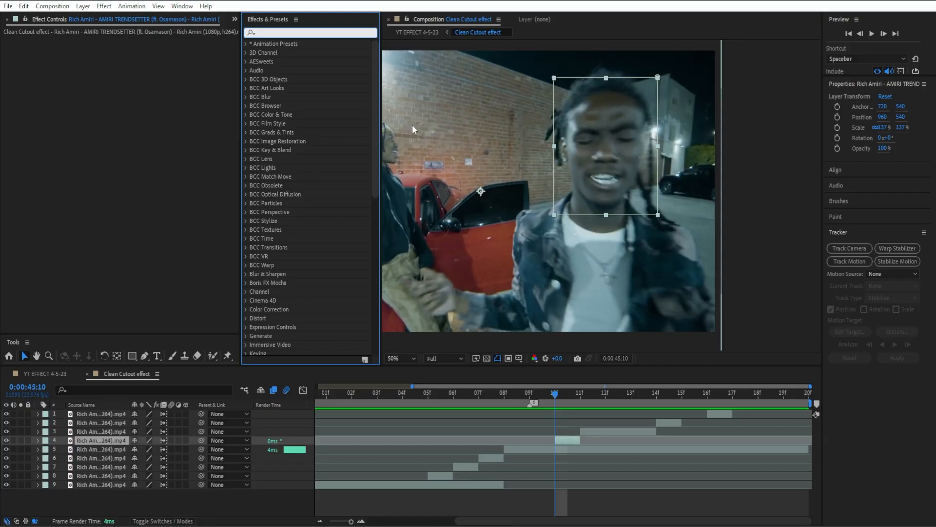
{"action": "type", "text": "fill"}
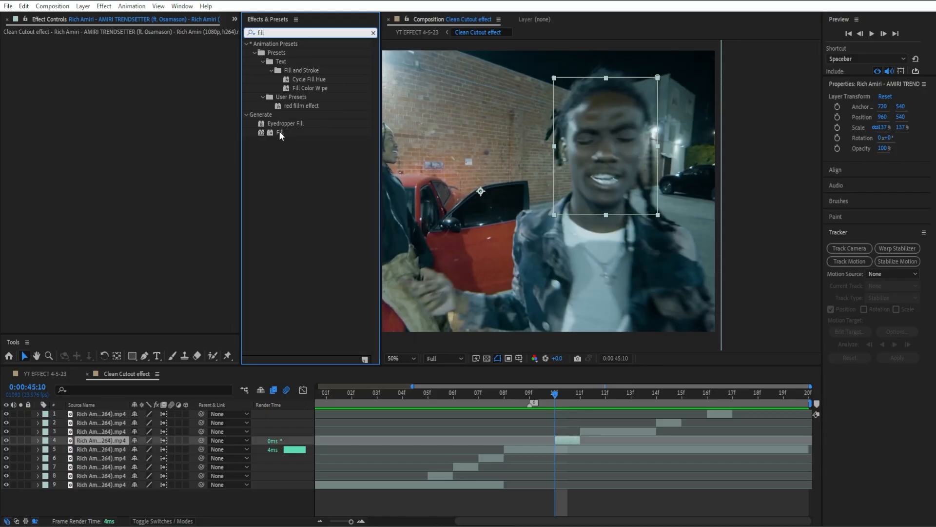
{"action": "left_click_drag", "start_coordinate": [285, 137], "coordinate": [152, 194]}
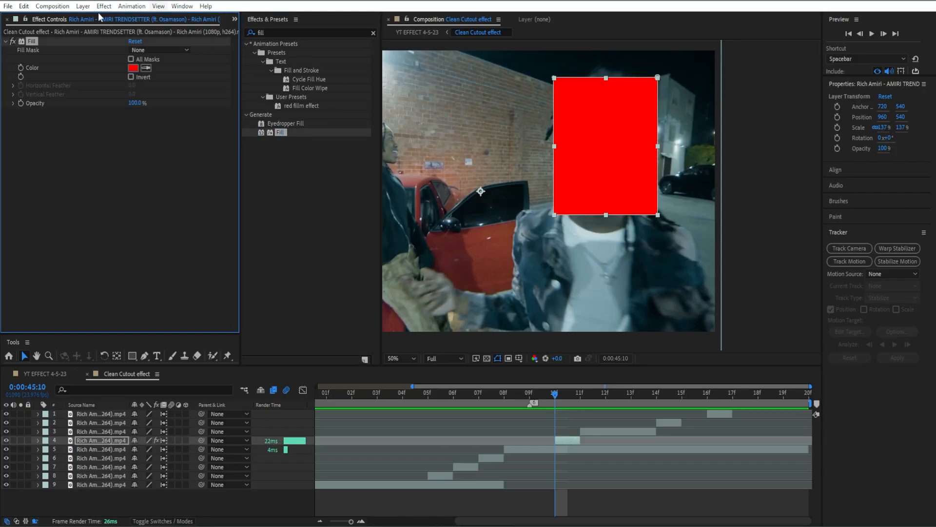
{"action": "left_click", "coordinate": [132, 68]}
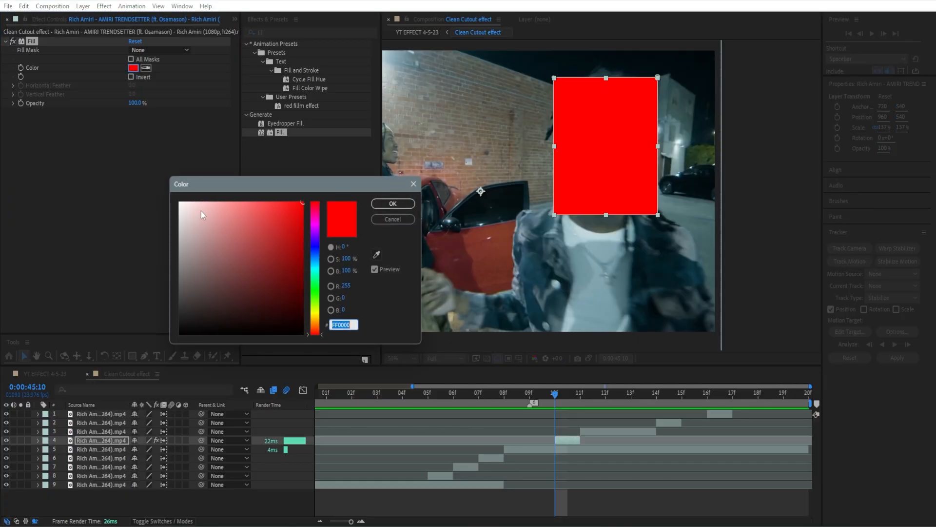
{"action": "left_click_drag", "start_coordinate": [200, 210], "coordinate": [127, 179]}
{"action": "left_click", "coordinate": [411, 204]}
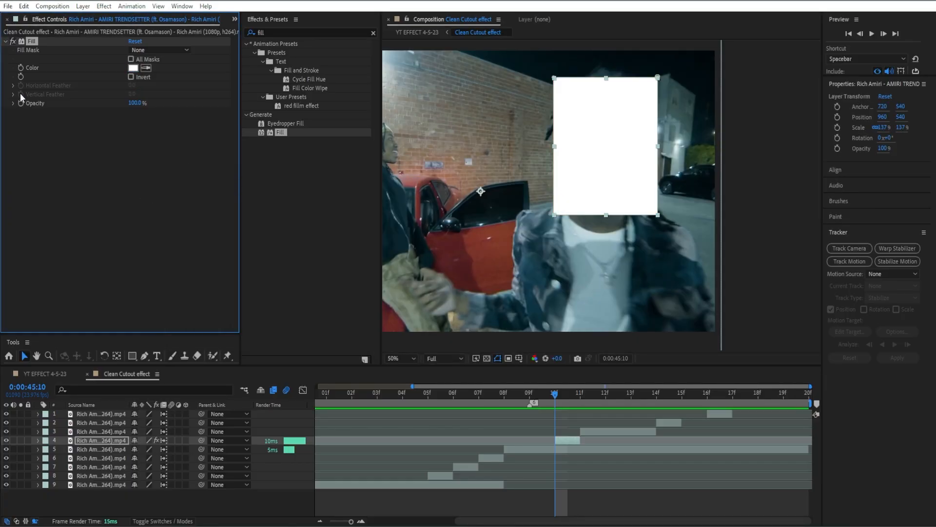
{"action": "left_click", "coordinate": [6, 41]}
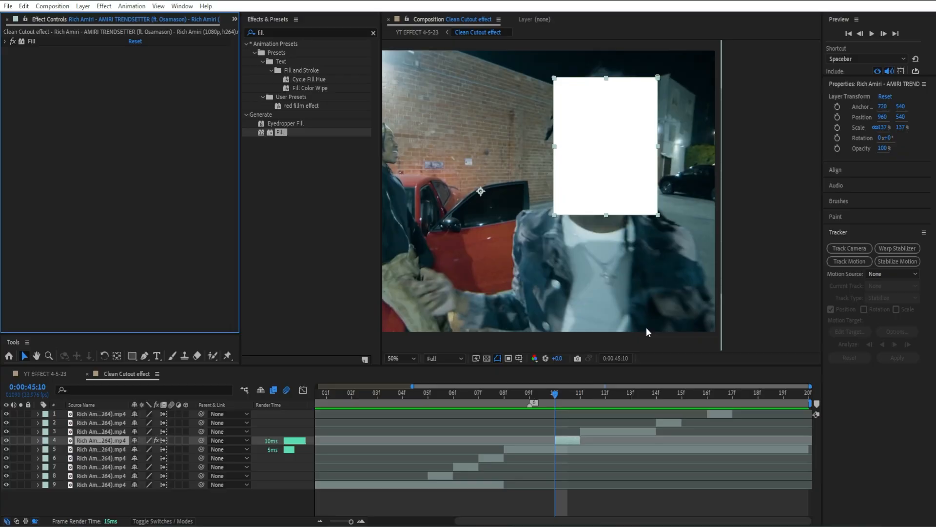
- Scale the third layer's piece at 0:00:45:12 to 160% and move it to position 846, 612 over the face
{"action": "left_click_drag", "start_coordinate": [574, 390], "coordinate": [611, 392]}
{"action": "left_click", "coordinate": [609, 432]}
{"action": "key", "text": "s"}
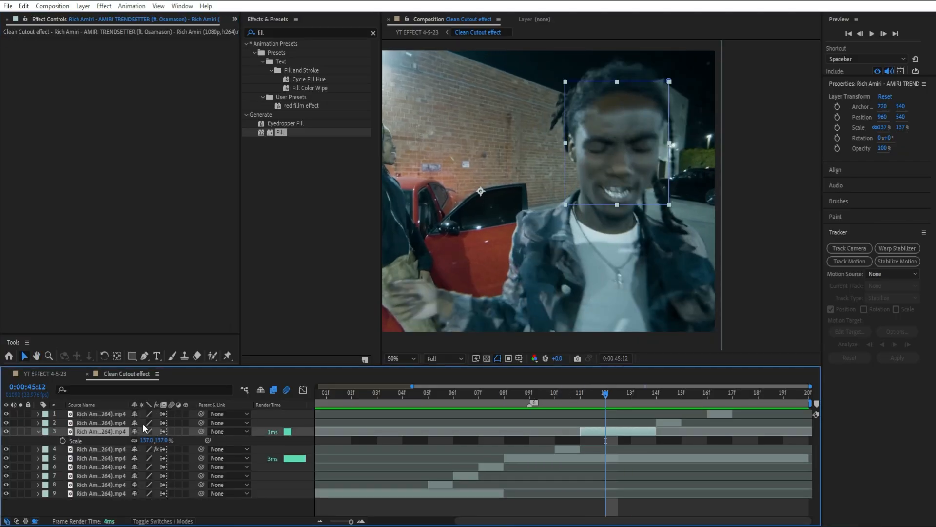
{"action": "left_click_drag", "start_coordinate": [143, 444], "coordinate": [154, 444]}
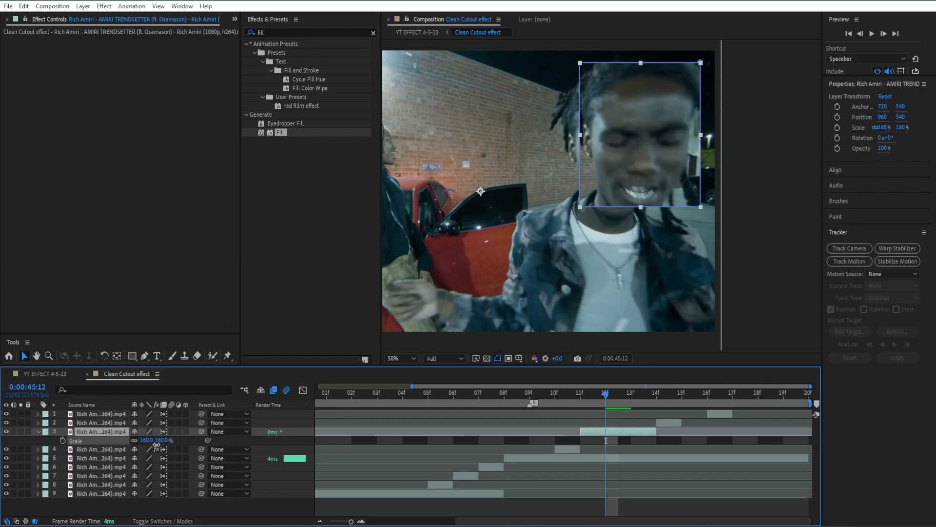
{"action": "key", "text": "s"}
{"action": "left_click_drag", "start_coordinate": [655, 161], "coordinate": [628, 180]}
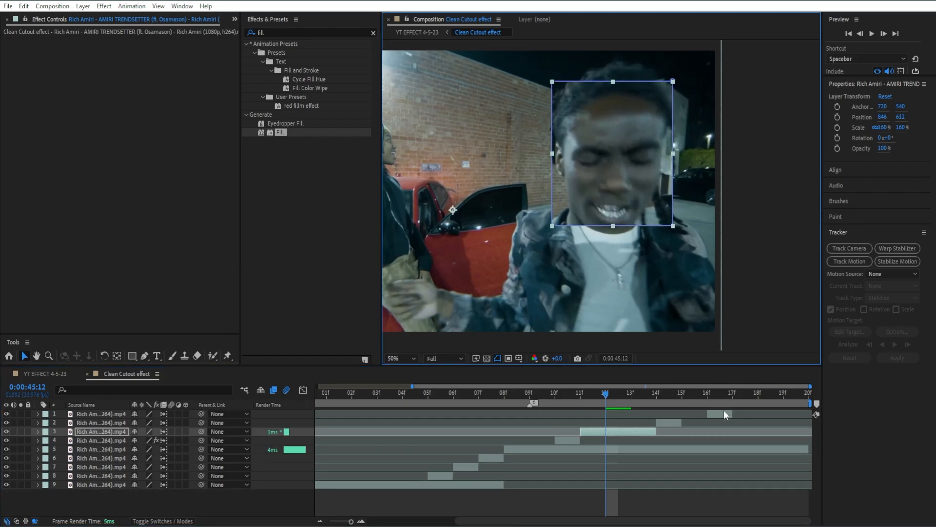
- Play back the cutout sequence from 0:00:45:09 to review it
{"action": "left_click", "coordinate": [641, 414]}
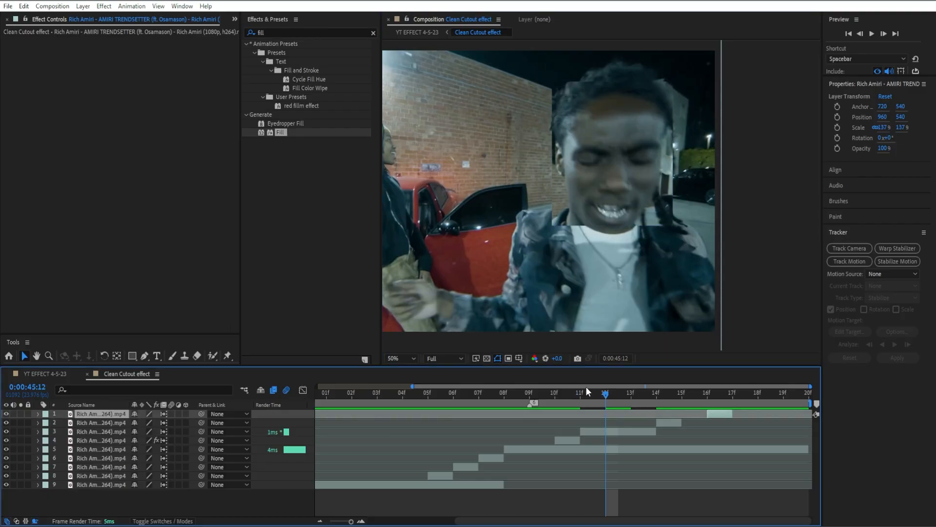
{"action": "left_click_drag", "start_coordinate": [586, 387], "coordinate": [548, 394]}
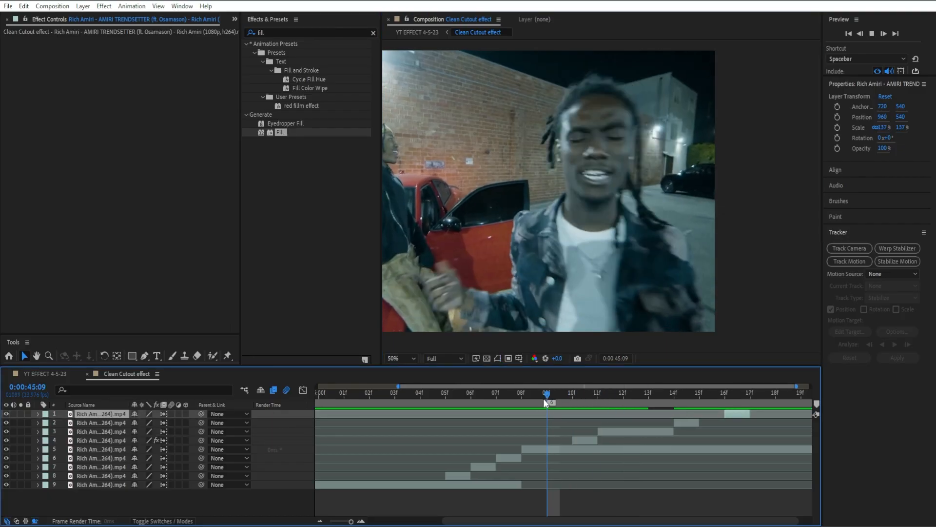
{"action": "key", "text": "space"}
{"action": "key", "text": "space"}
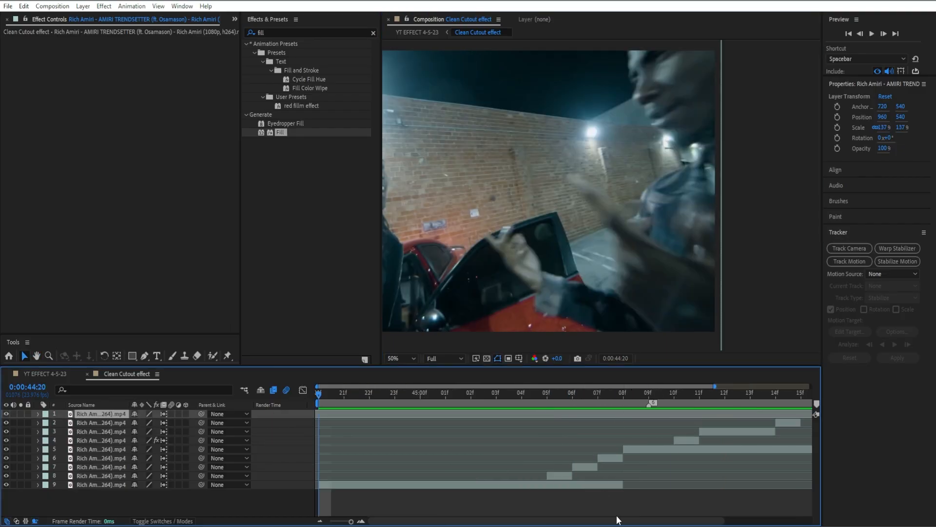
- Apply a white Fill effect to the second layer's piece at 0:00:45:14
{"action": "left_click_drag", "start_coordinate": [617, 521], "coordinate": [659, 521]}
{"action": "left_click", "coordinate": [656, 393]}
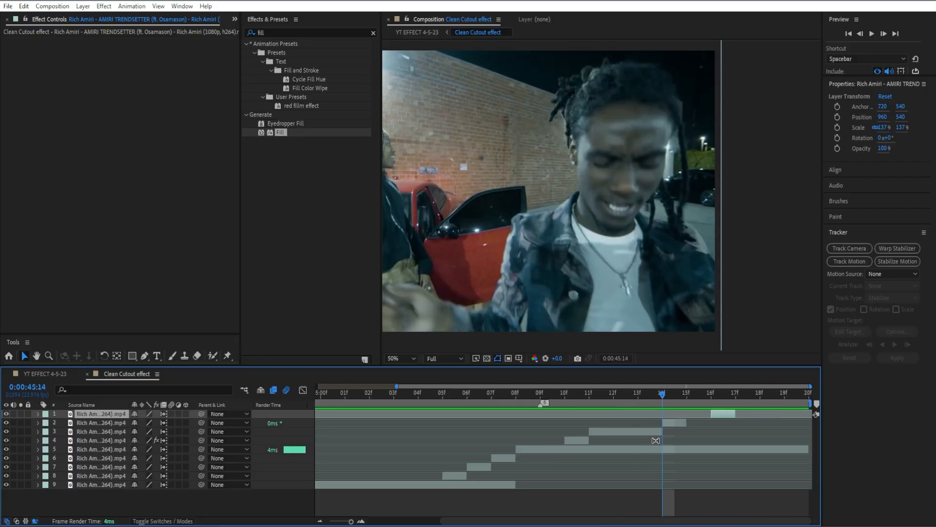
{"action": "left_click", "coordinate": [673, 422]}
{"action": "left_click_drag", "start_coordinate": [282, 132], "coordinate": [183, 137]}
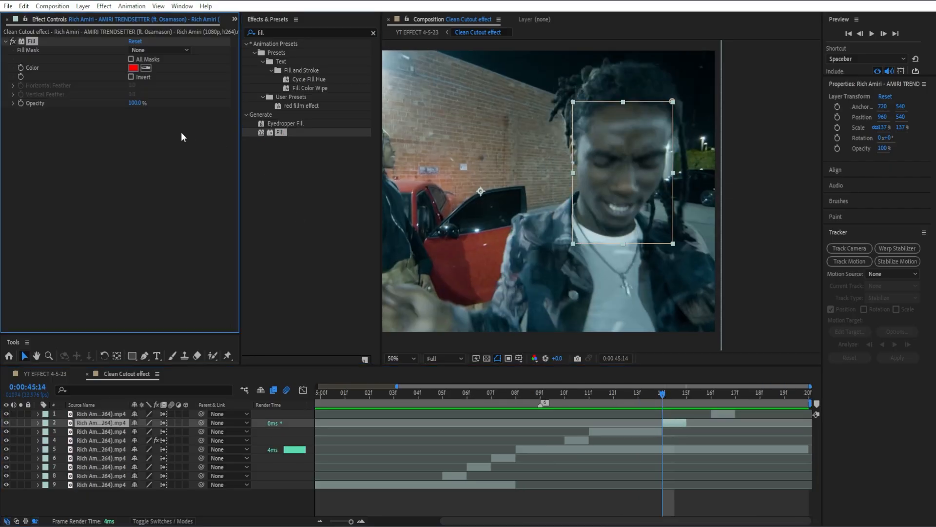
{"action": "left_click", "coordinate": [132, 68]}
{"action": "left_click_drag", "start_coordinate": [195, 215], "coordinate": [121, 169]}
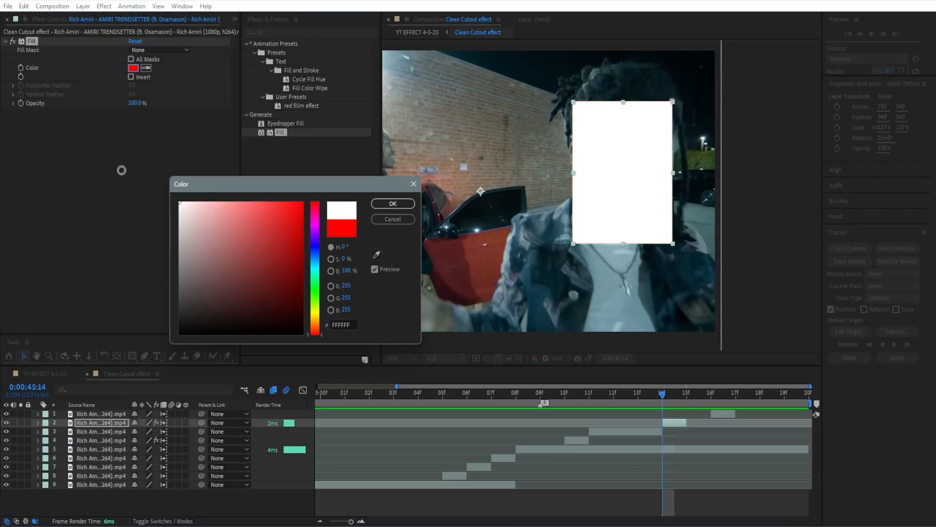
{"action": "left_click", "coordinate": [393, 203]}
{"action": "left_click", "coordinate": [716, 395]}
{"action": "left_click", "coordinate": [727, 414]}
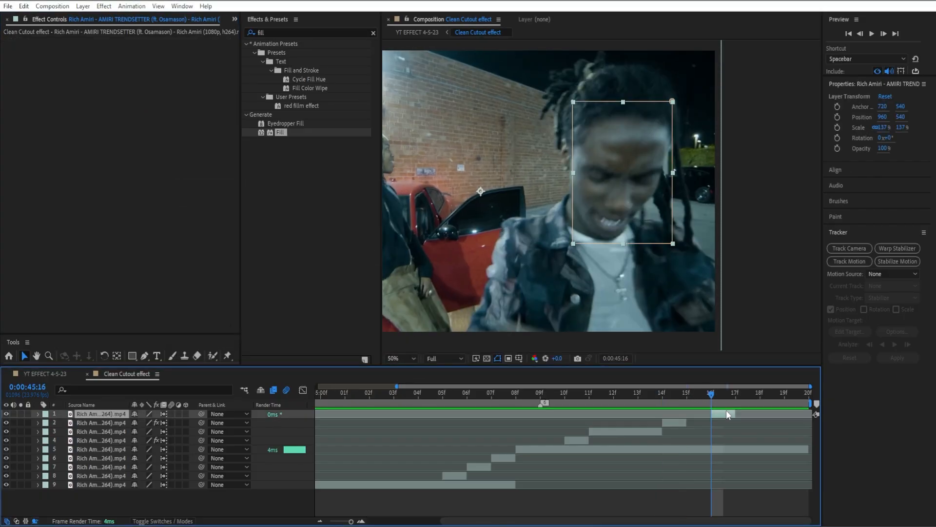
{"action": "left_click_drag", "start_coordinate": [279, 132], "coordinate": [170, 114]}
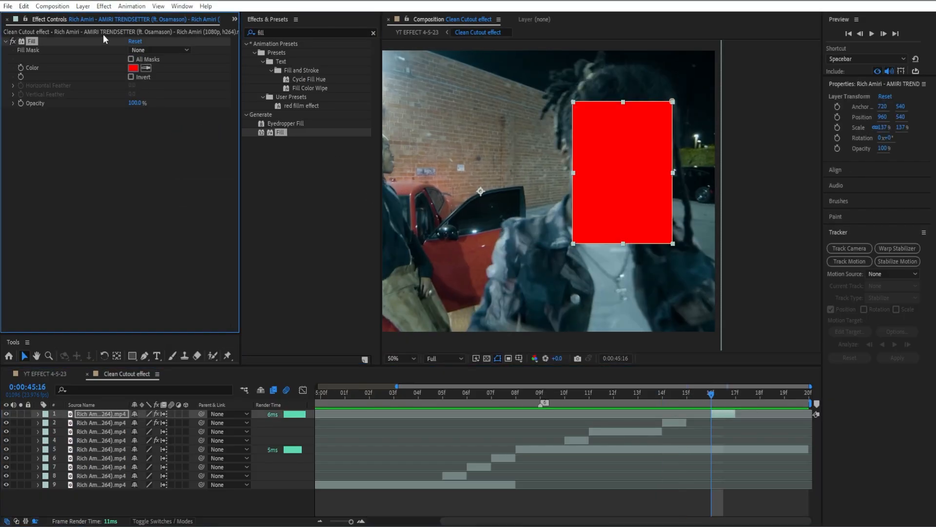
{"action": "key", "text": "Delete"}
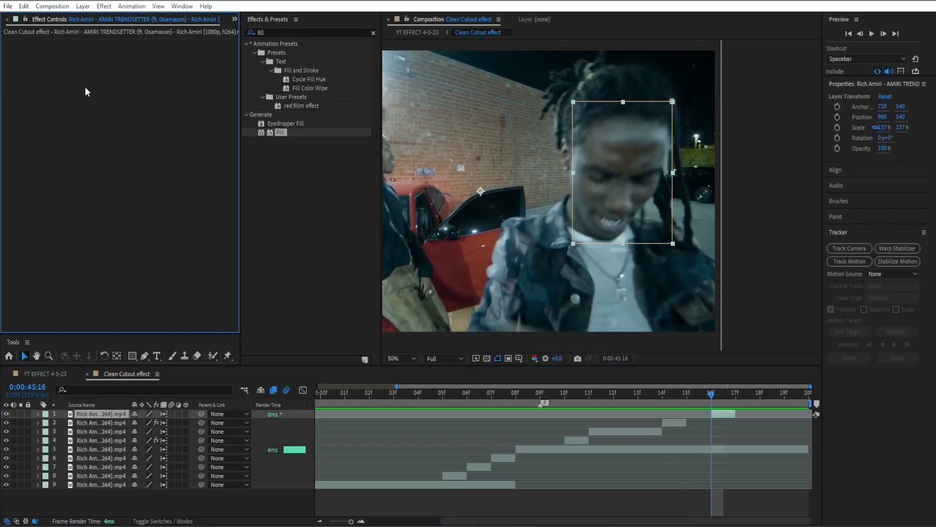
- Apply the Invert effect to the top layer's piece at 0:00:45:16
{"action": "left_click", "coordinate": [372, 31]}
{"action": "type", "text": "inv"}
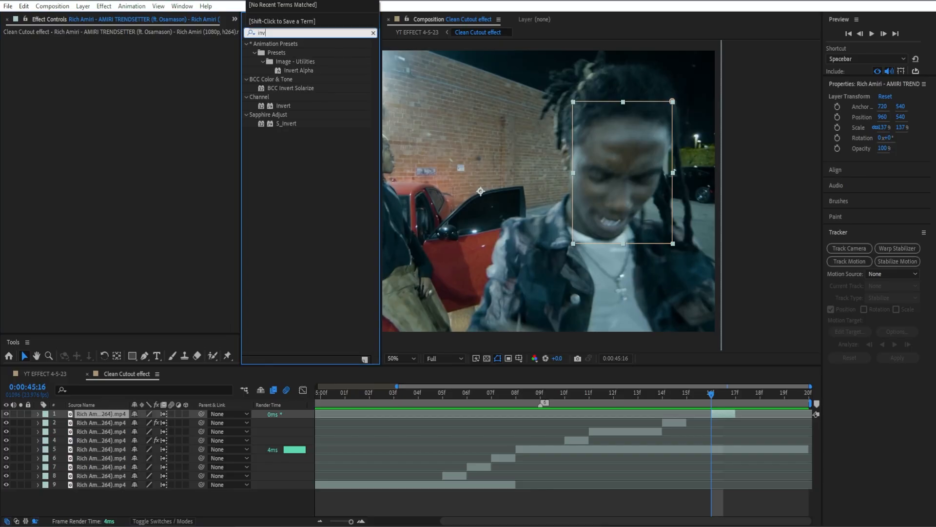
{"action": "left_click_drag", "start_coordinate": [282, 106], "coordinate": [180, 152]}
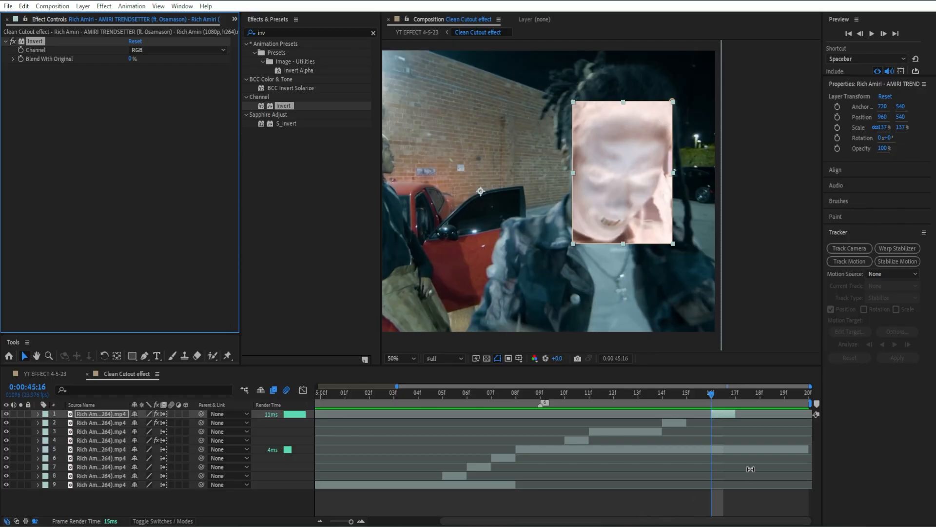
- Play back the sequence from 0:00:45:05 to review the effects
{"action": "left_click_drag", "start_coordinate": [711, 394], "coordinate": [444, 408]}
{"action": "key", "text": "space"}
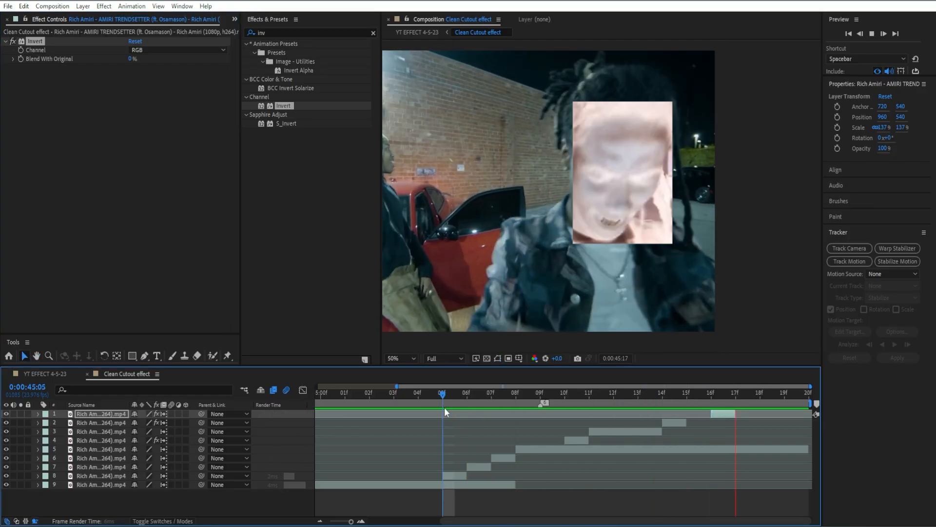
{"action": "key", "text": "space"}
- Split the third layer's piece at 0:00:45:12 and again at 0:00:45:13
{"action": "left_click_drag", "start_coordinate": [648, 393], "coordinate": [710, 415]}
{"action": "left_click", "coordinate": [715, 431]}
{"action": "key", "text": "ctrl+shift+d"}
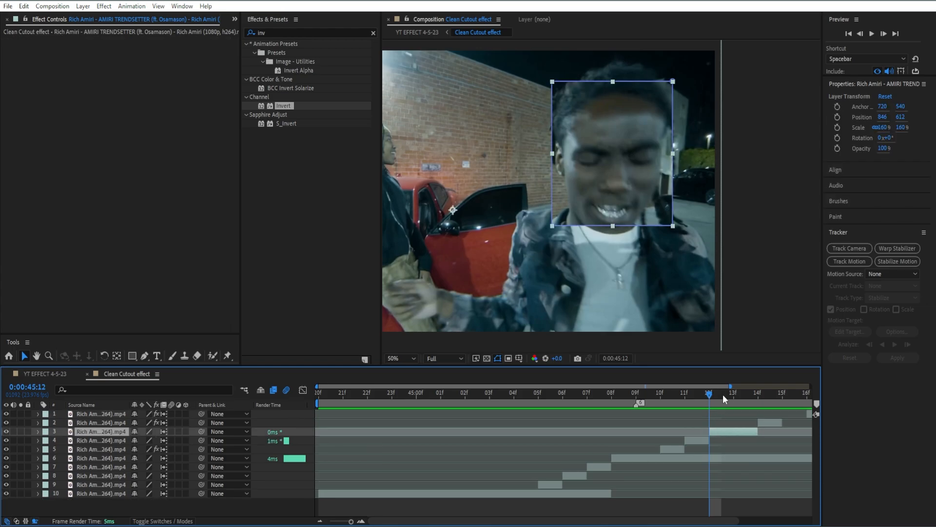
{"action": "left_click", "coordinate": [723, 394]}
{"action": "key", "text": "ctrl+shift+d"}
- Apply the Invert effect to the fourth layer's one-frame piece at 0:00:45:12
{"action": "left_click", "coordinate": [721, 438]}
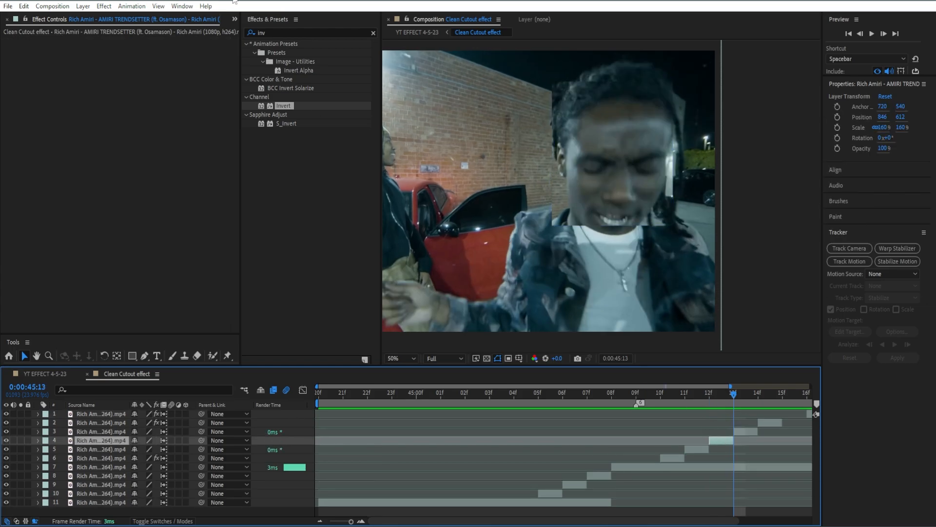
{"action": "left_click_drag", "start_coordinate": [287, 106], "coordinate": [64, 157]}
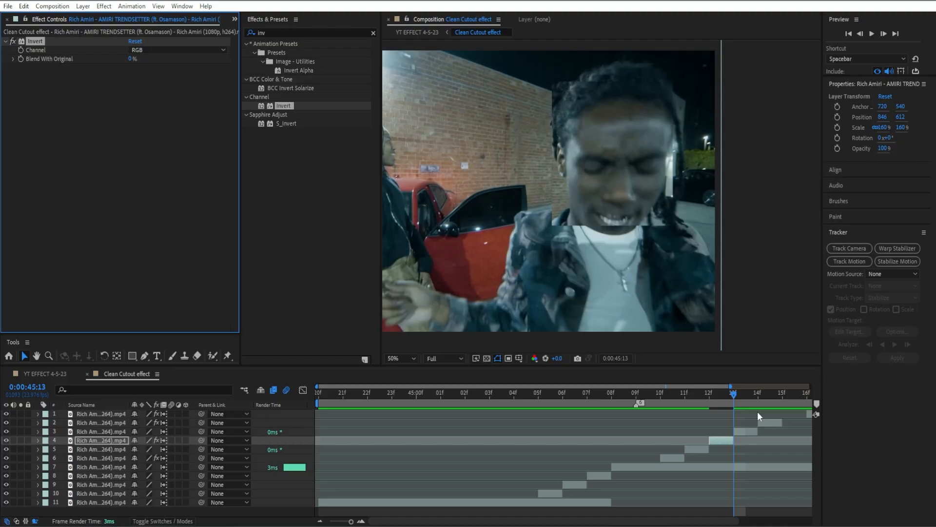
{"action": "left_click", "coordinate": [711, 393]}
- Add a Tritone effect to the same piece and set its Midtones colour to black 000000
{"action": "left_click", "coordinate": [373, 33]}
{"action": "type", "text": "trit"}
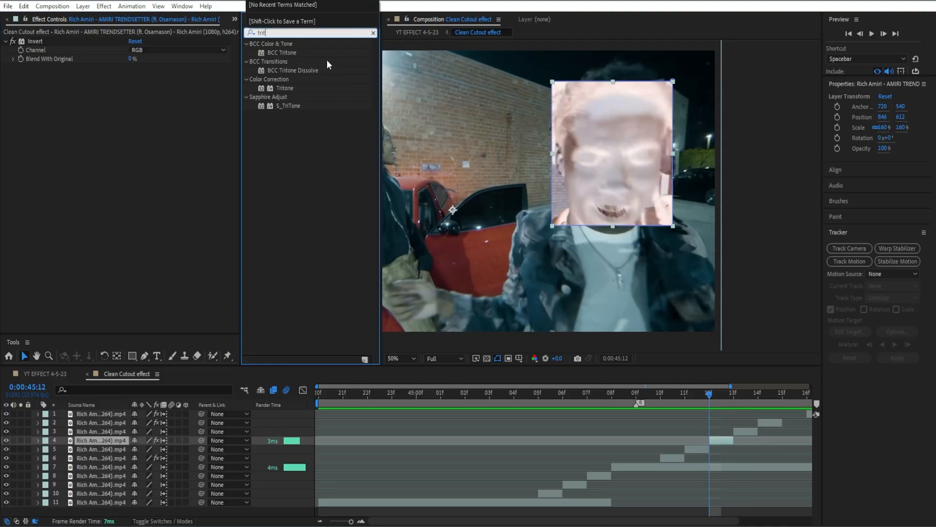
{"action": "left_click_drag", "start_coordinate": [281, 93], "coordinate": [144, 117]}
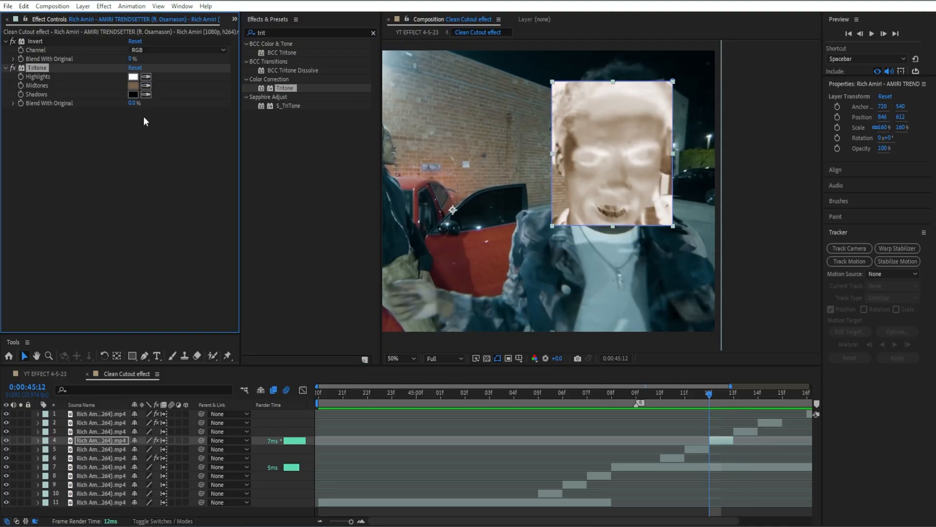
{"action": "left_click", "coordinate": [131, 86]}
{"action": "left_click_drag", "start_coordinate": [233, 271], "coordinate": [257, 363]}
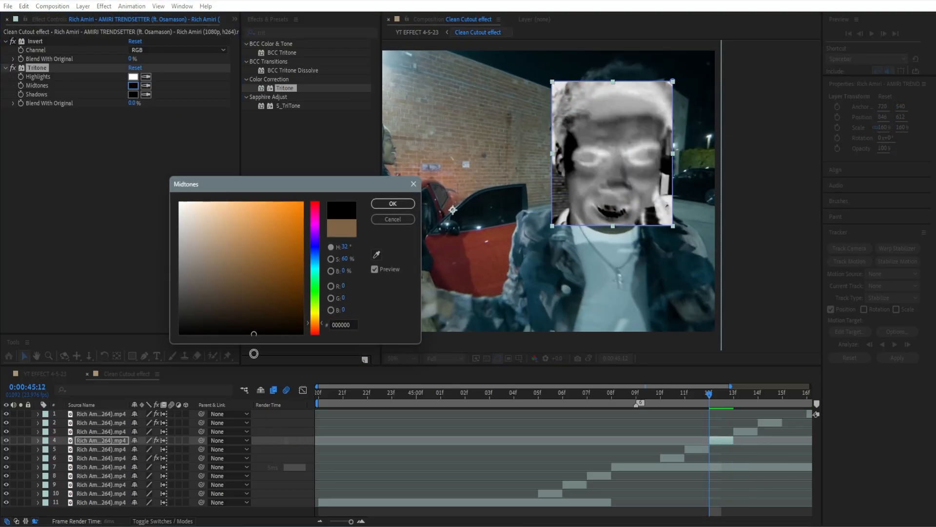
{"action": "left_click", "coordinate": [393, 205]}
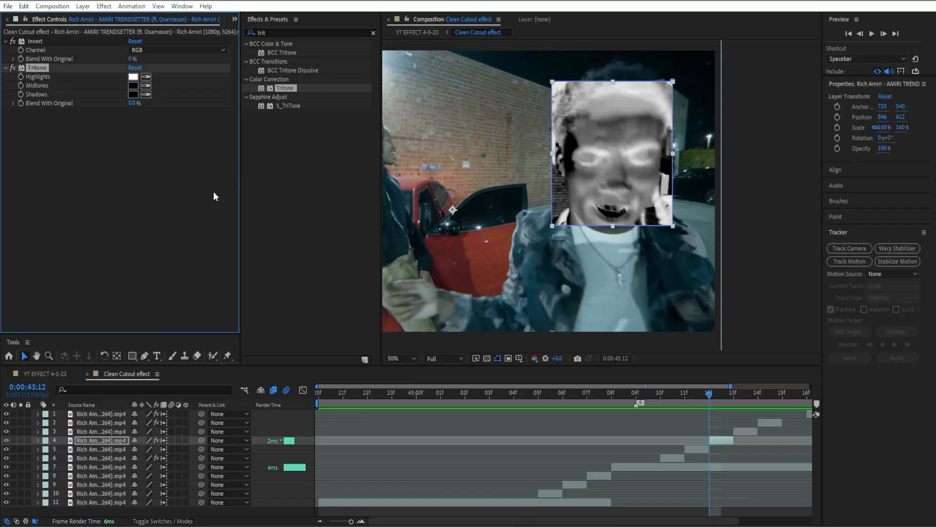
- Add a new adjustment layer to the Clean Cutout effect composition
{"action": "left_click_drag", "start_coordinate": [557, 396], "coordinate": [544, 399]}
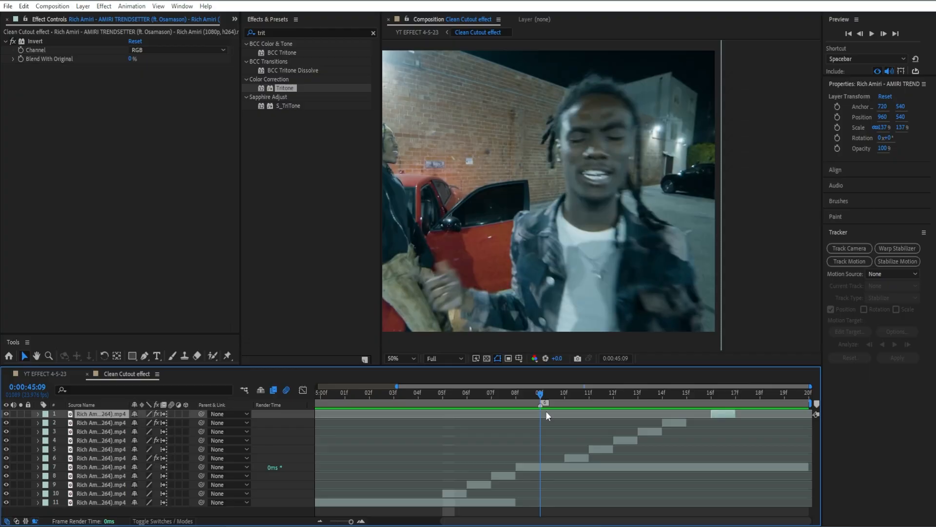
{"action": "left_click_drag", "start_coordinate": [546, 410], "coordinate": [711, 405]}
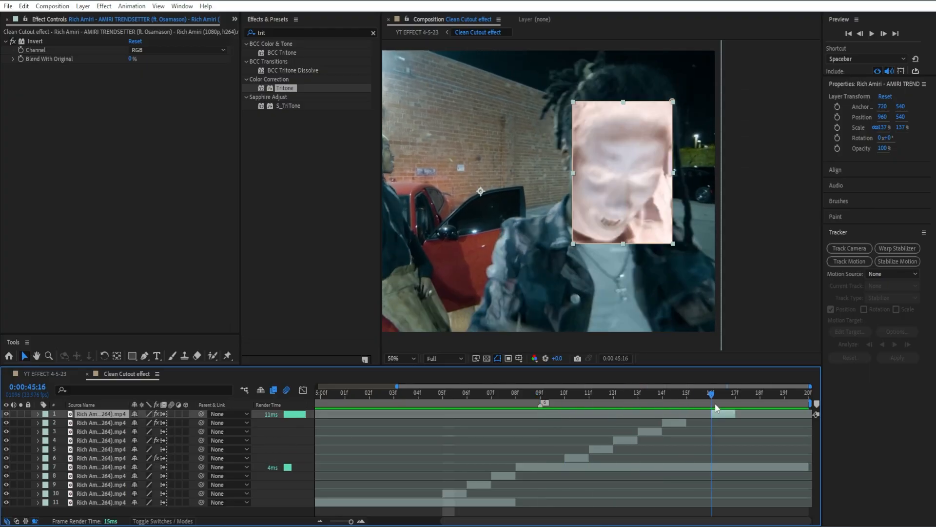
{"action": "right_click", "coordinate": [302, 415]}
{"action": "mouse_move", "coordinate": [361, 282]}
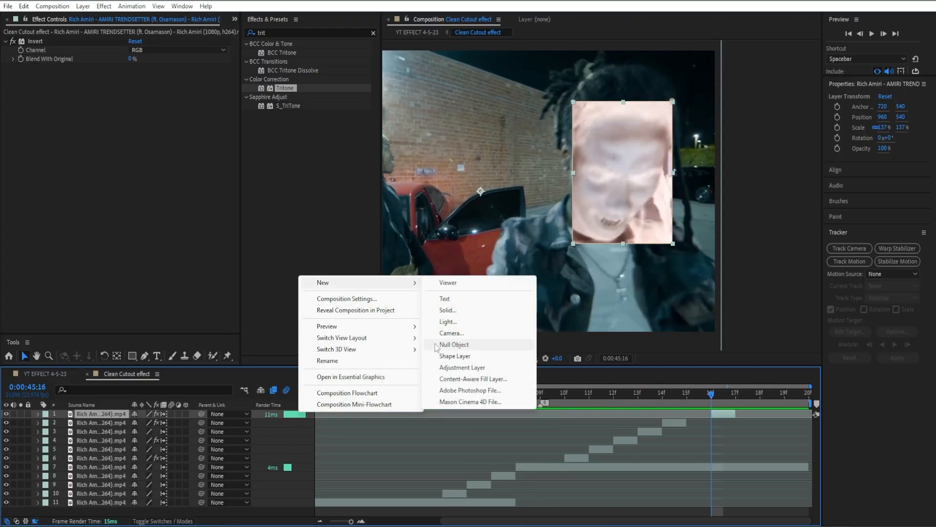
{"action": "left_click", "coordinate": [454, 368]}
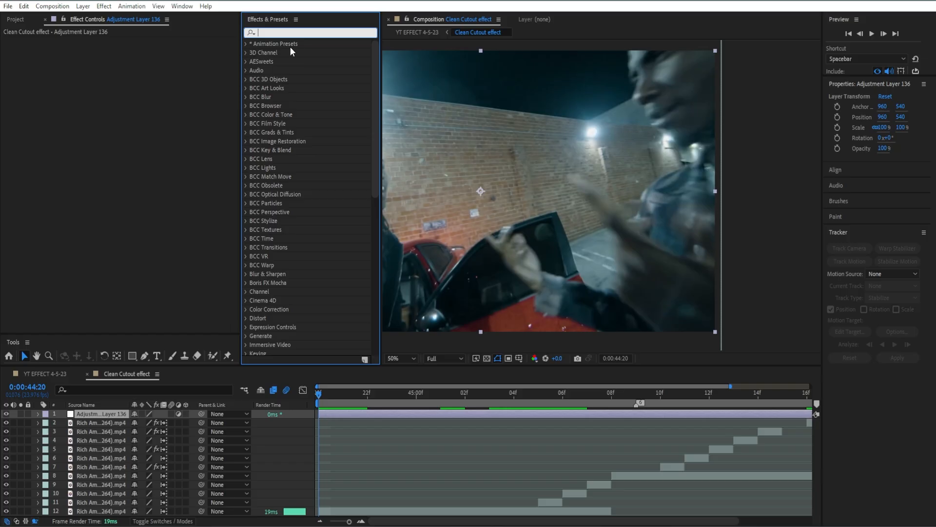
- Apply the White Phosphor CRT preset from Grunge CRT Essentials to the adjustment layer and collapse its effects
{"action": "left_click", "coordinate": [245, 43]}
{"action": "left_click", "coordinate": [254, 61]}
{"action": "left_click", "coordinate": [262, 70]}
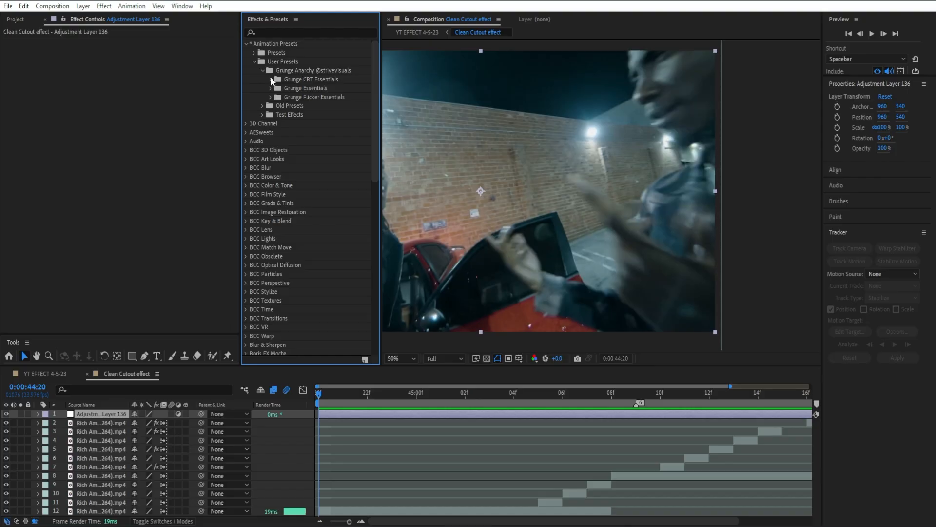
{"action": "left_click", "coordinate": [271, 79]}
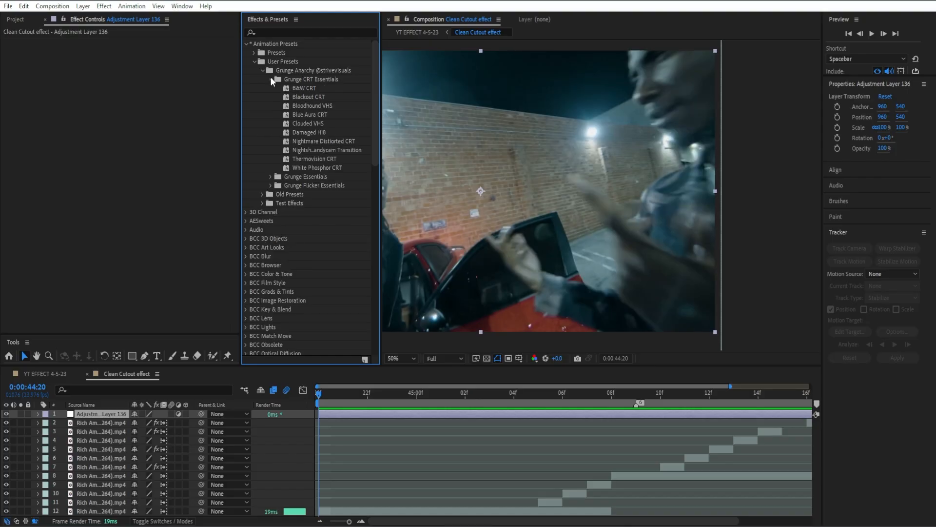
{"action": "double_click", "coordinate": [326, 167]}
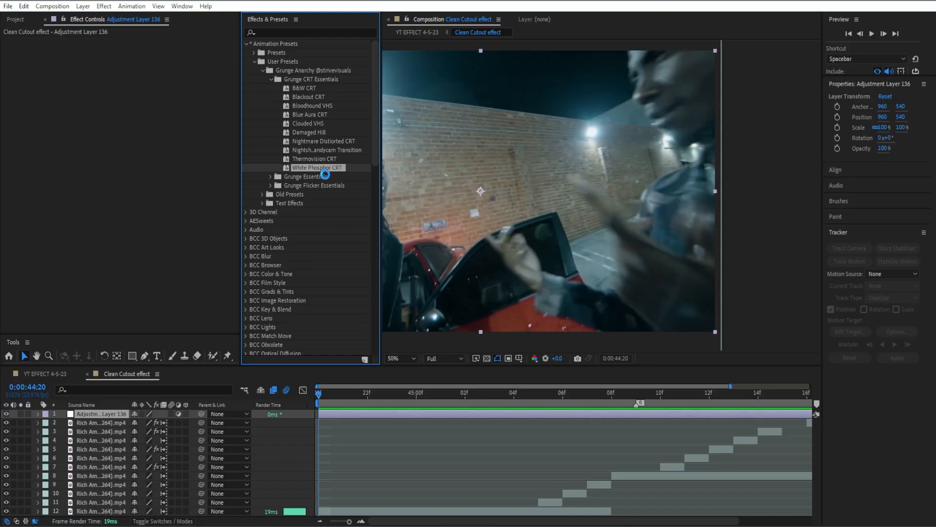
{"action": "scroll", "coordinate": [657, 194], "scroll_direction": "down", "scroll_amount": 2}
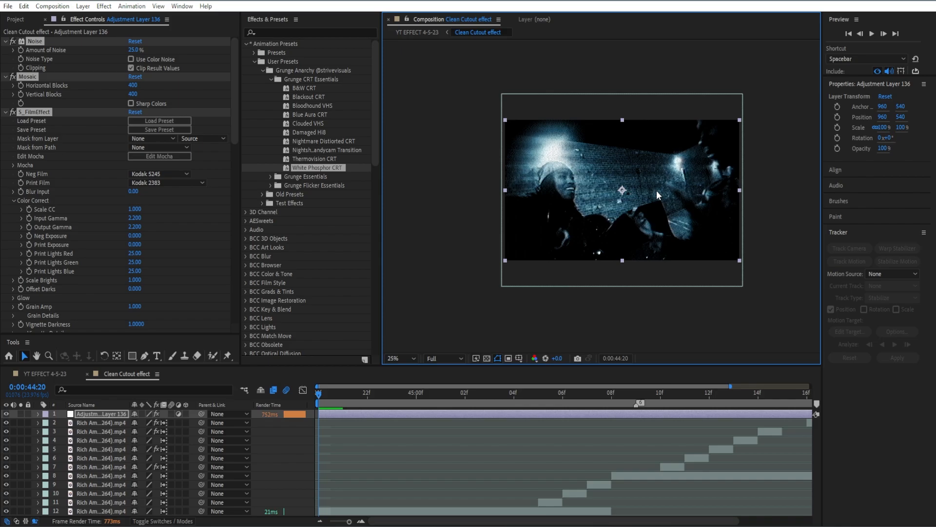
{"action": "left_click", "coordinate": [5, 42]}
- Duplicate the adjustment layer and delete all effects from the copy
{"action": "left_click", "coordinate": [398, 422]}
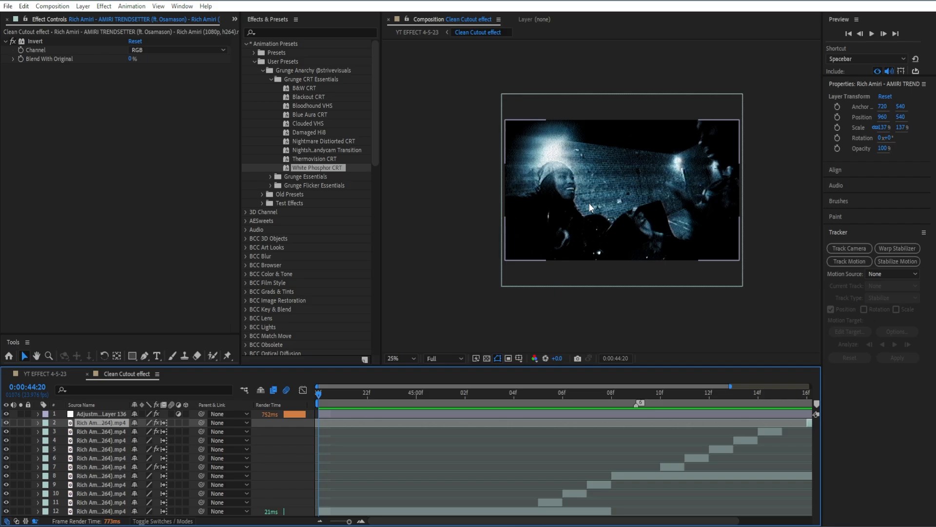
{"action": "left_click", "coordinate": [426, 415]}
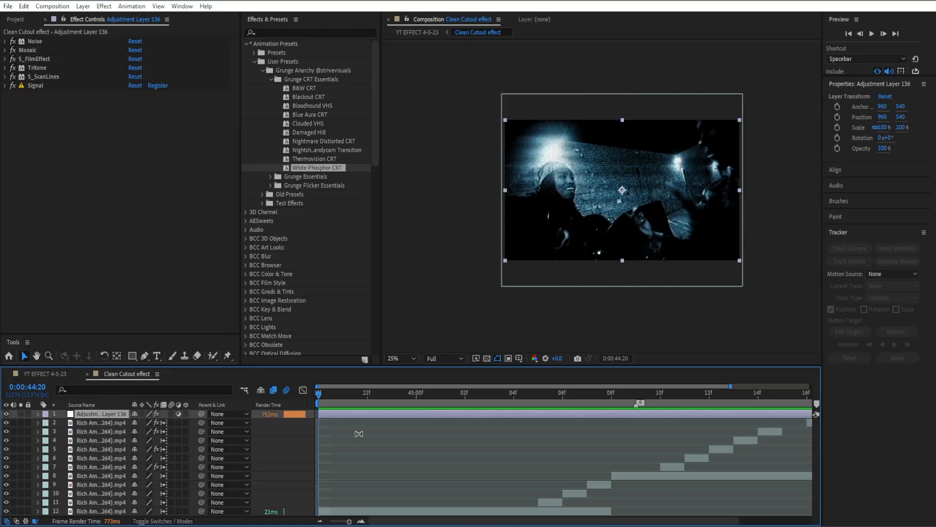
{"action": "key", "text": "ctrl+d"}
{"action": "key", "text": "e"}
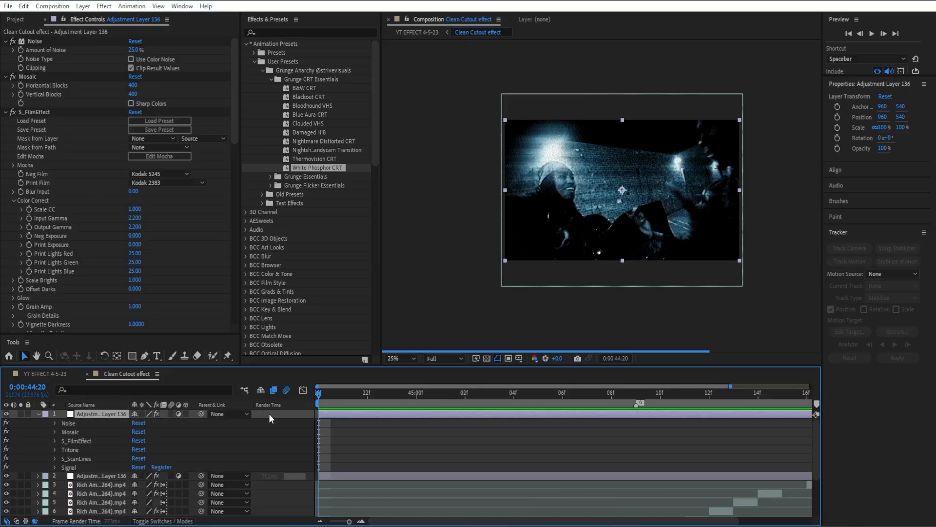
{"action": "left_click_drag", "start_coordinate": [306, 466], "coordinate": [307, 422]}
{"action": "key", "text": "Delete"}
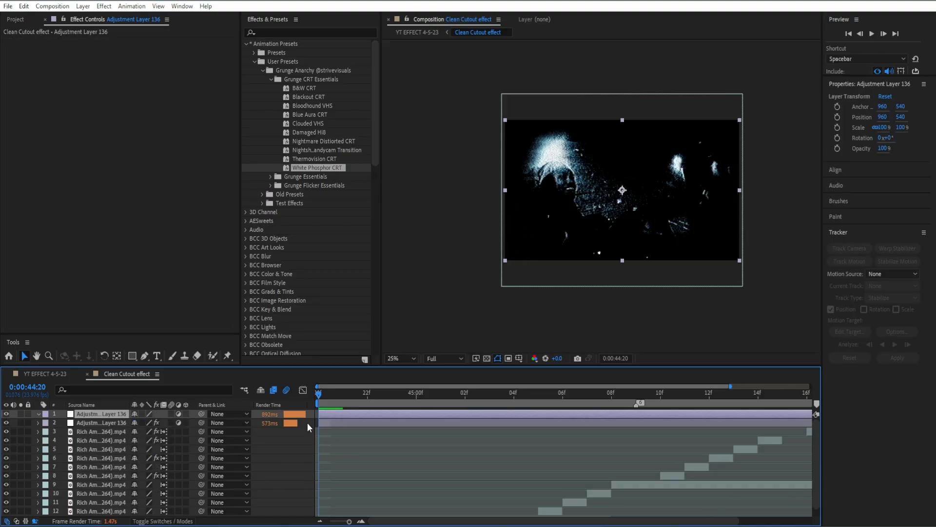
- Hide the styled adjustment layer and apply the Deep Fried Flicker preset from Grunge Flicker Essentials to an empty adjustment layer
{"action": "left_click", "coordinate": [395, 423]}
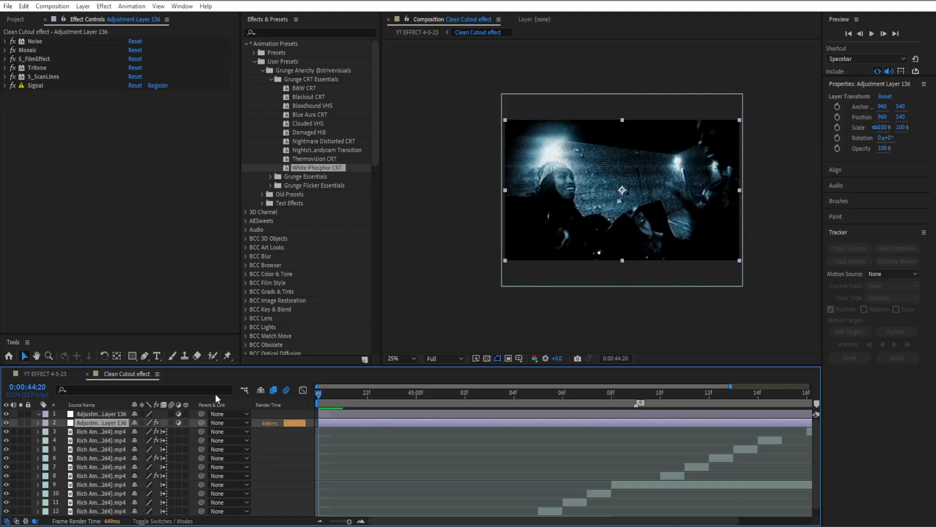
{"action": "left_click", "coordinate": [6, 422]}
{"action": "left_click", "coordinate": [329, 414]}
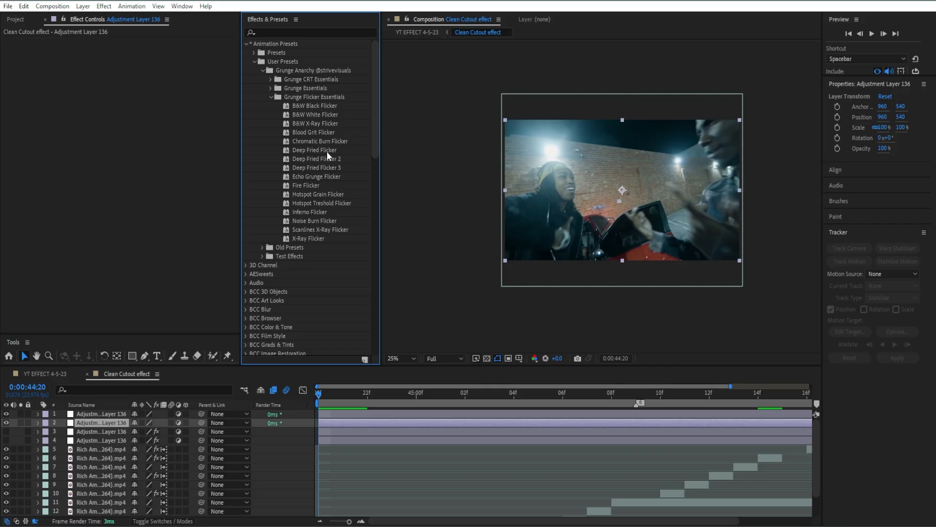
{"action": "left_click", "coordinate": [327, 151]}
{"action": "double_click", "coordinate": [327, 151]}
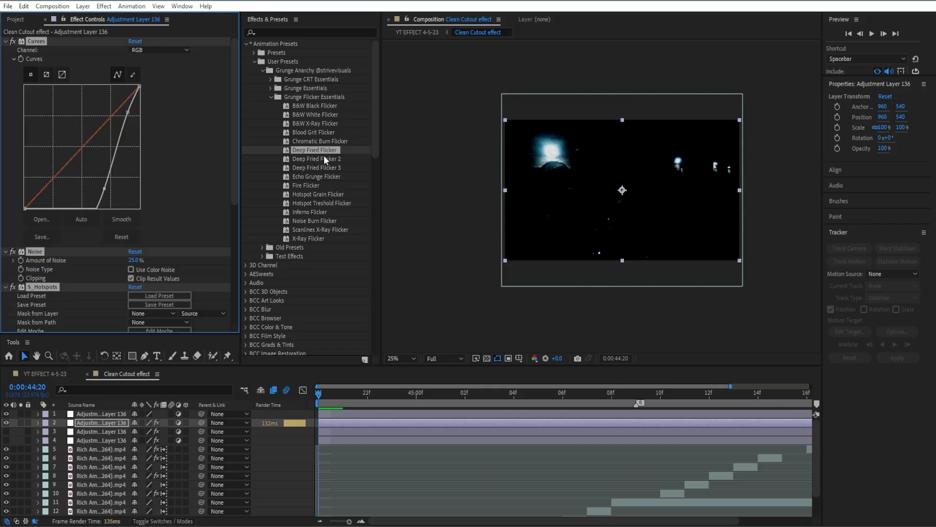
- Preview the flicker-styled composition playback around 0:00:44:20
{"action": "left_click", "coordinate": [6, 42], "text": "ctrl"}
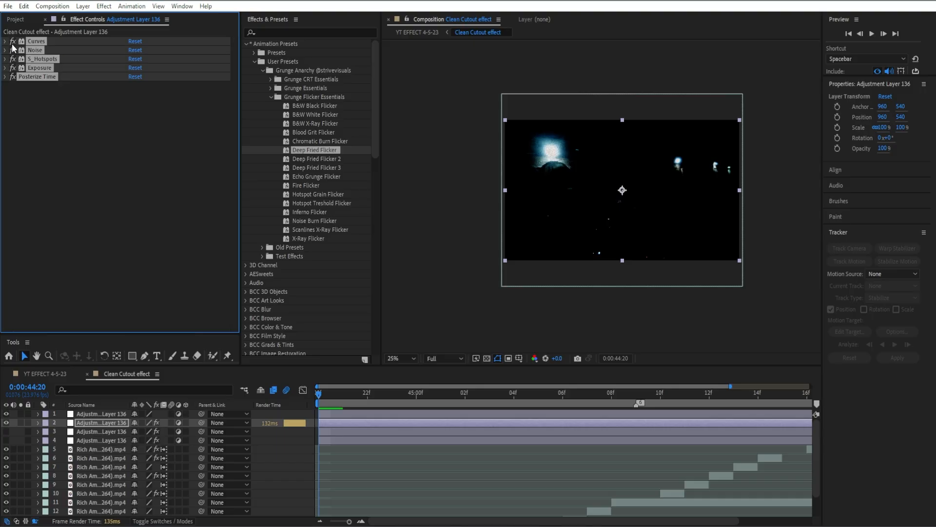
{"action": "key", "text": "space"}
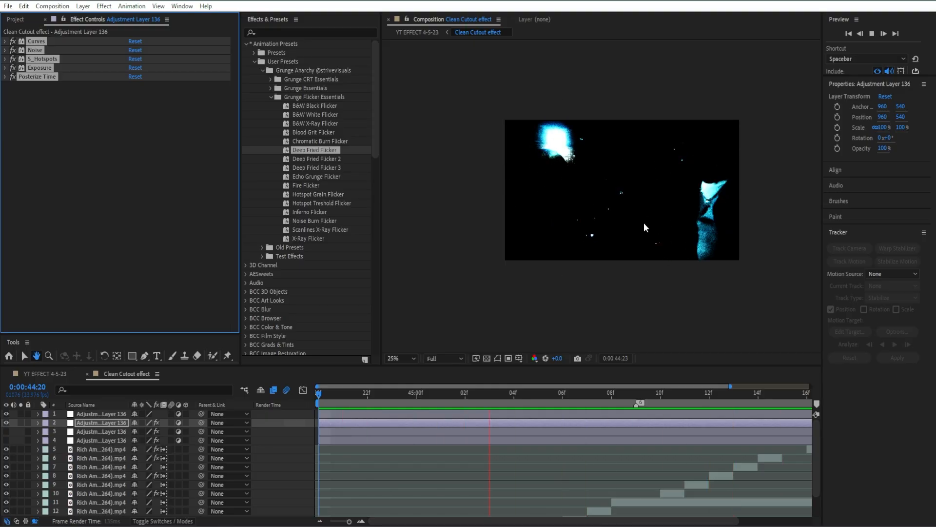
{"action": "key", "text": "space"}
{"action": "left_click_drag", "start_coordinate": [393, 397], "coordinate": [343, 397]}
{"action": "left_click", "coordinate": [95, 153]}
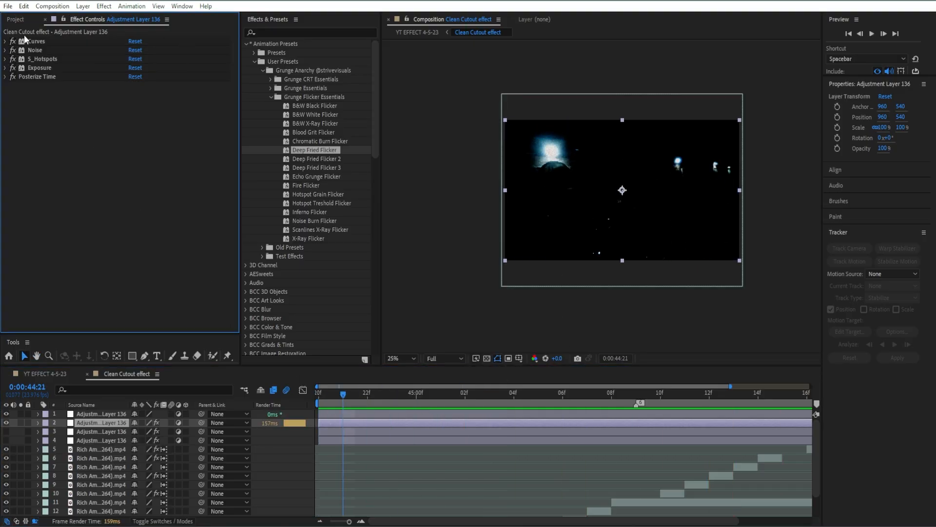
{"action": "left_click", "coordinate": [316, 34]}
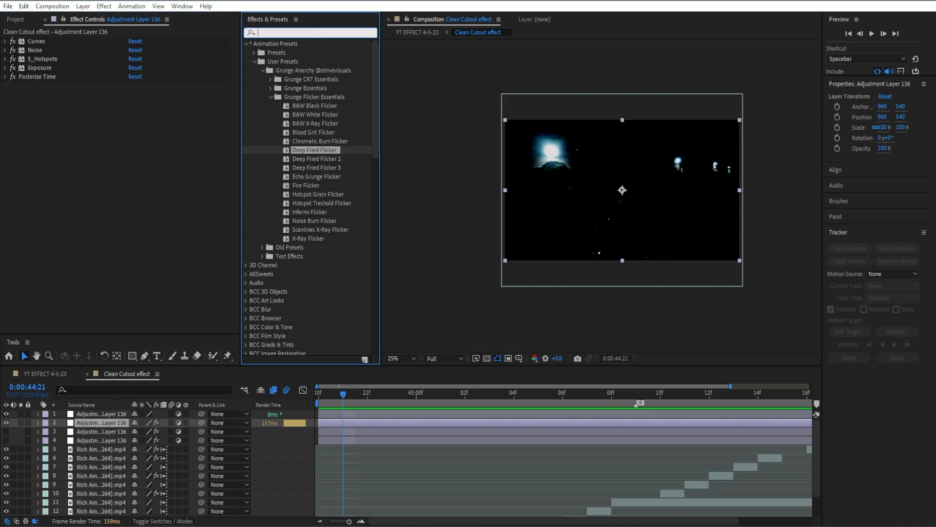
- Reshape the flicker preset's Curves by raising the lower curve point to brighten the image
{"action": "left_click", "coordinate": [5, 42]}
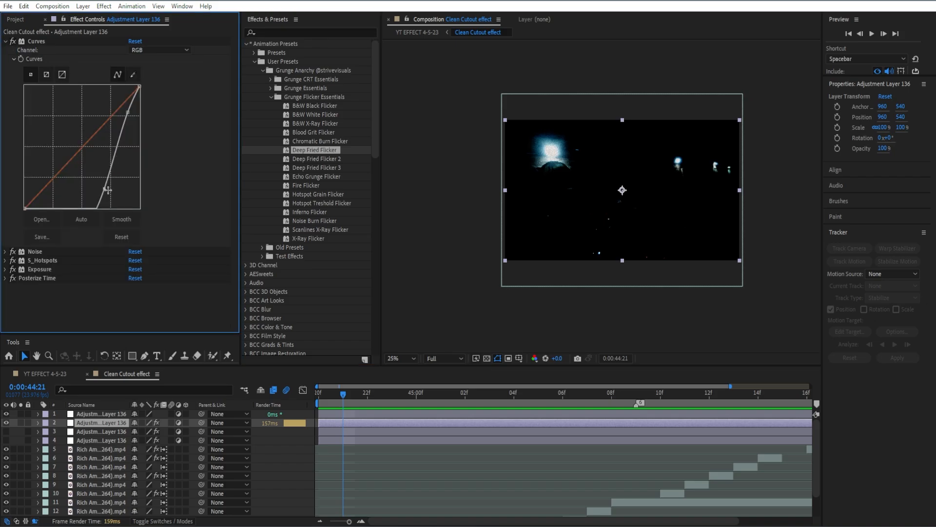
{"action": "left_click_drag", "start_coordinate": [108, 190], "coordinate": [89, 160]}
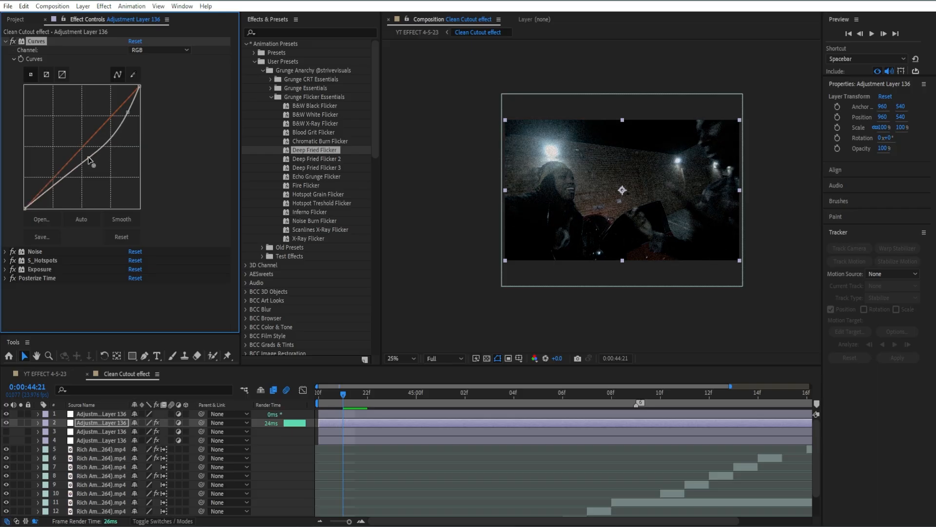
{"action": "key", "text": "space"}
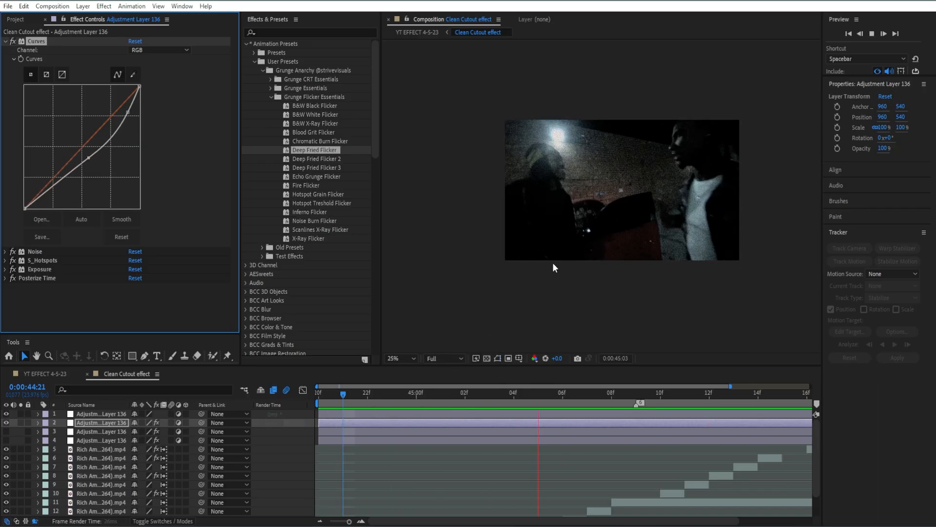
{"action": "key", "text": "space"}
{"action": "left_click_drag", "start_coordinate": [89, 158], "coordinate": [89, 170]}
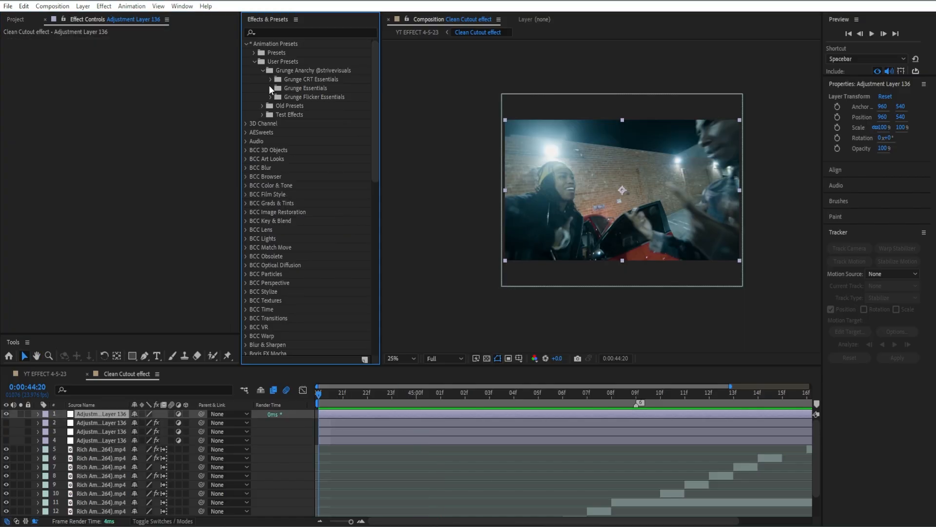
- Apply the 4-Color Noise Transition preset from Grunge Essentials to the top adjustment layer
{"action": "left_click", "coordinate": [271, 88]}
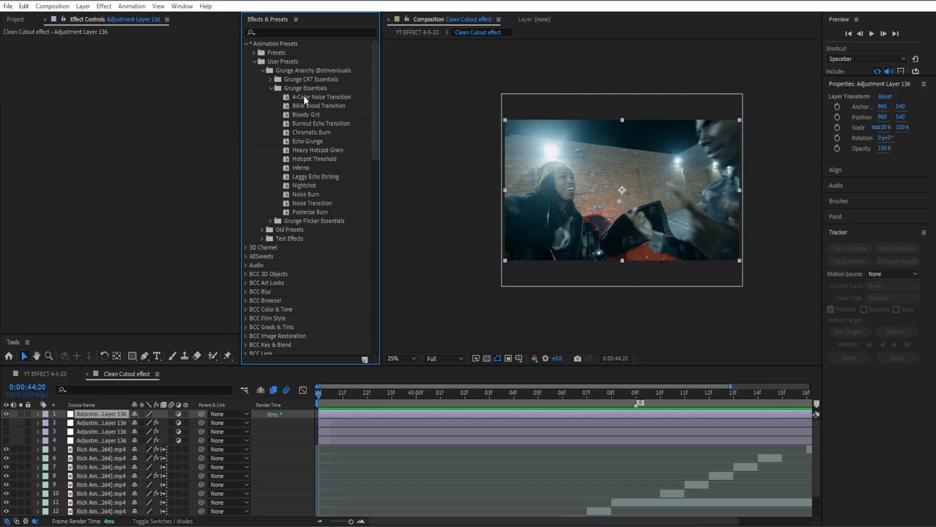
{"action": "left_click", "coordinate": [344, 449]}
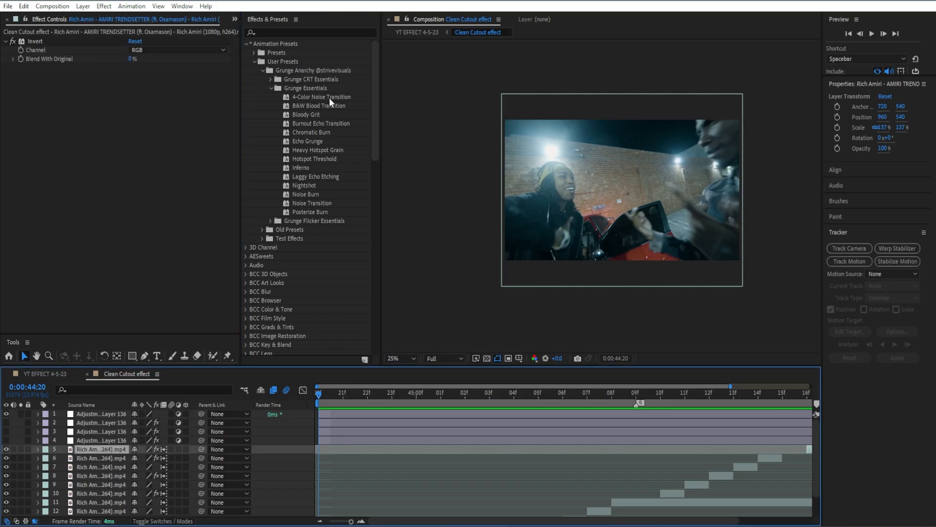
{"action": "left_click_drag", "start_coordinate": [329, 97], "coordinate": [460, 411]}
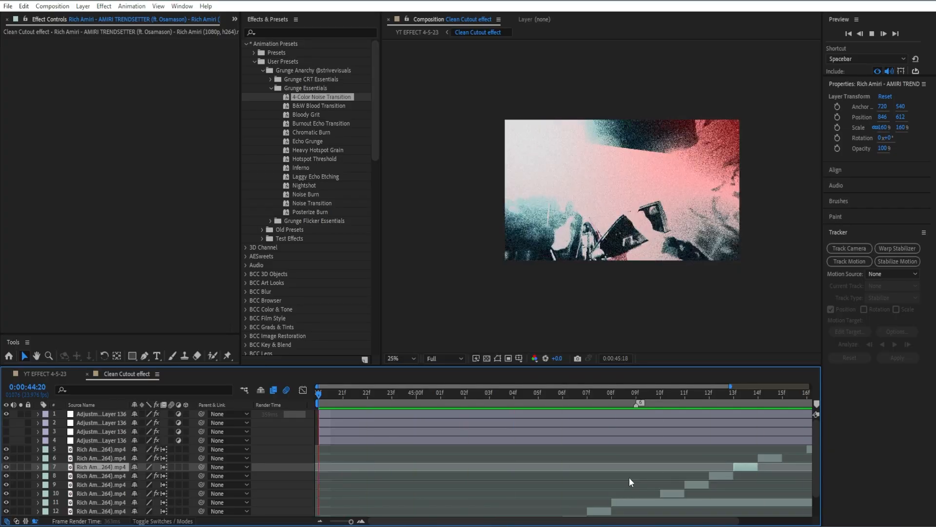
- Move to 0:00:45:13 and set the 4-Color Gradient's Color 2 to green
{"action": "key", "text": "space"}
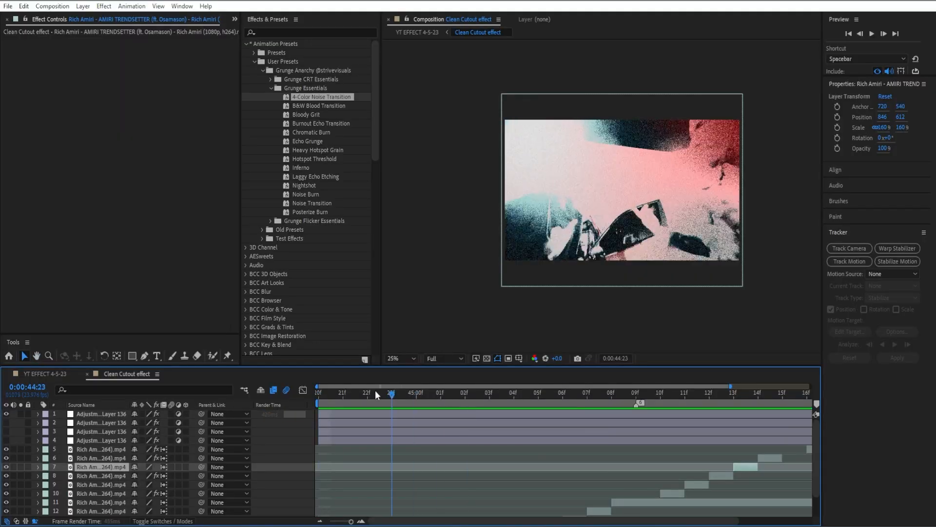
{"action": "left_click_drag", "start_coordinate": [375, 390], "coordinate": [712, 394]}
{"action": "left_click", "coordinate": [698, 416]}
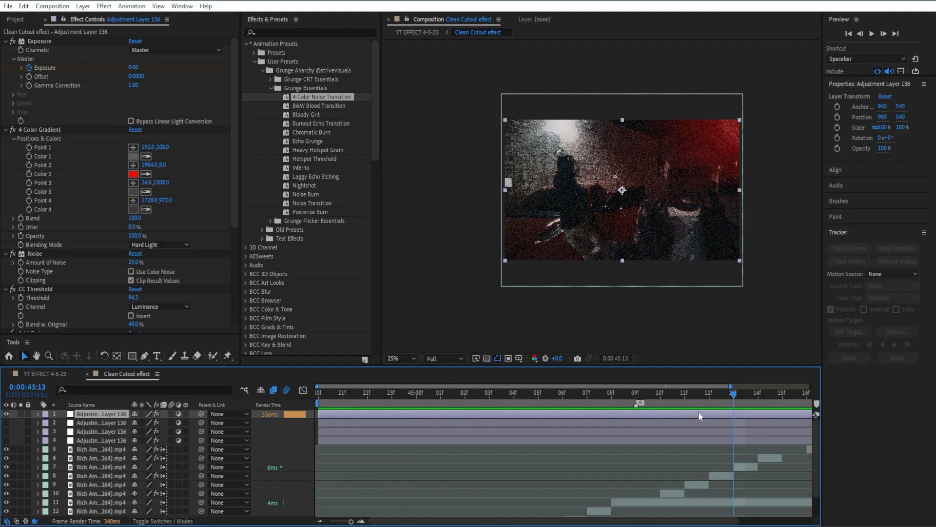
{"action": "left_click", "coordinate": [133, 174]}
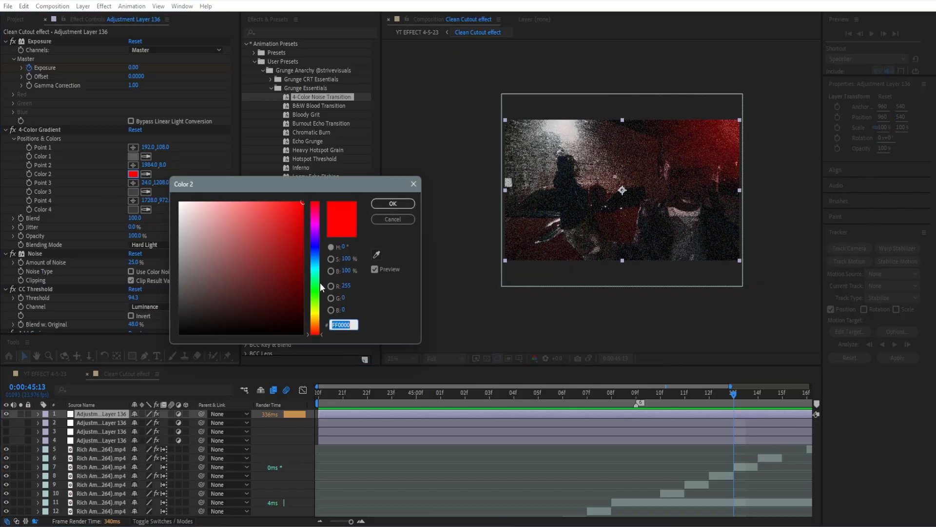
{"action": "left_click", "coordinate": [320, 282]}
{"action": "left_click", "coordinate": [392, 203]}
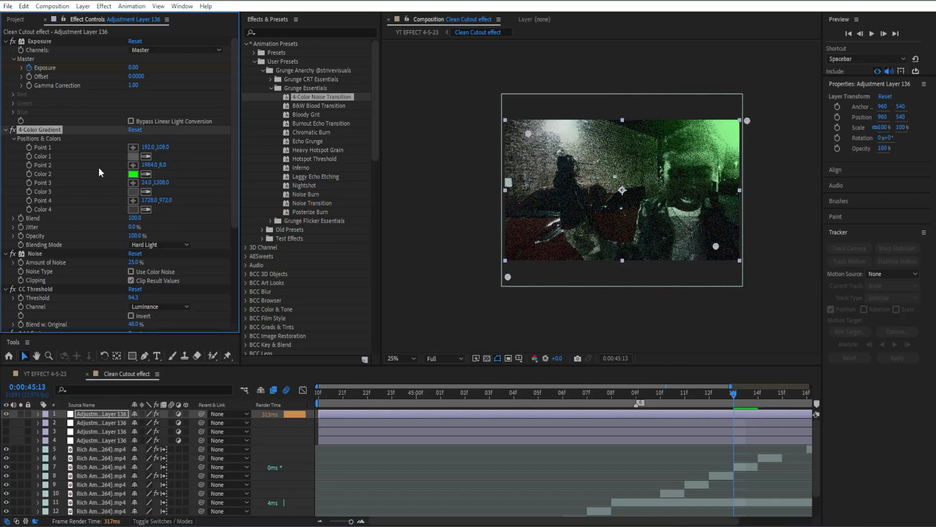
- Set the 4-Color Gradient's Color 1 to black 000000
{"action": "left_click", "coordinate": [132, 156]}
{"action": "left_click_drag", "start_coordinate": [267, 236], "coordinate": [327, 359]}
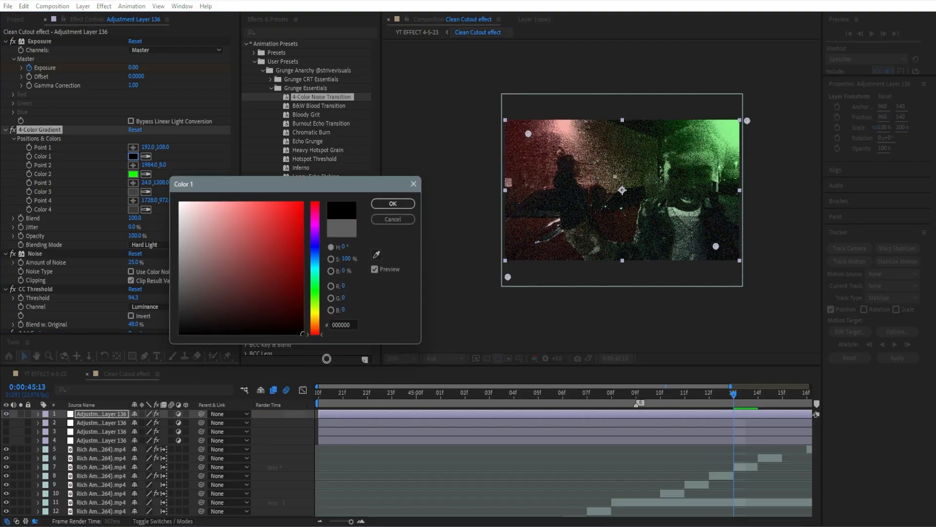
{"action": "left_click", "coordinate": [390, 205]}
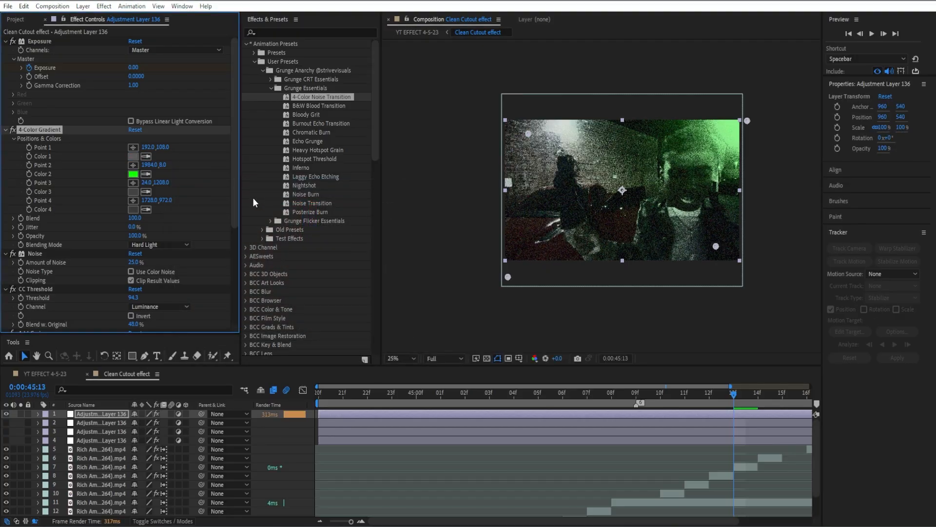